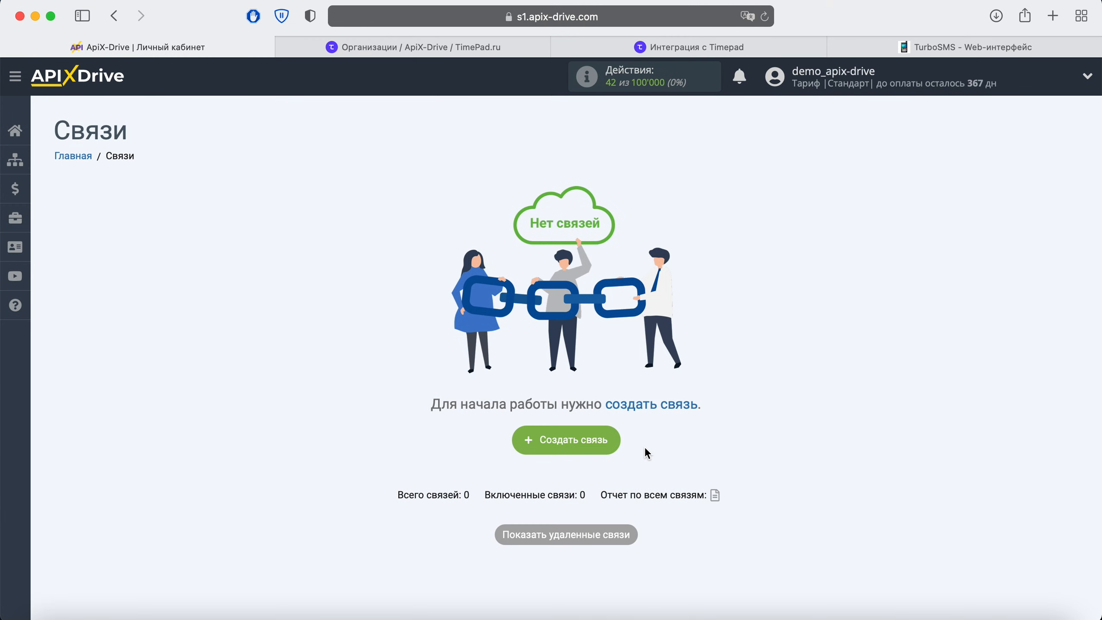
Start a new connection with Timepad as the data source system.
click(609, 442)
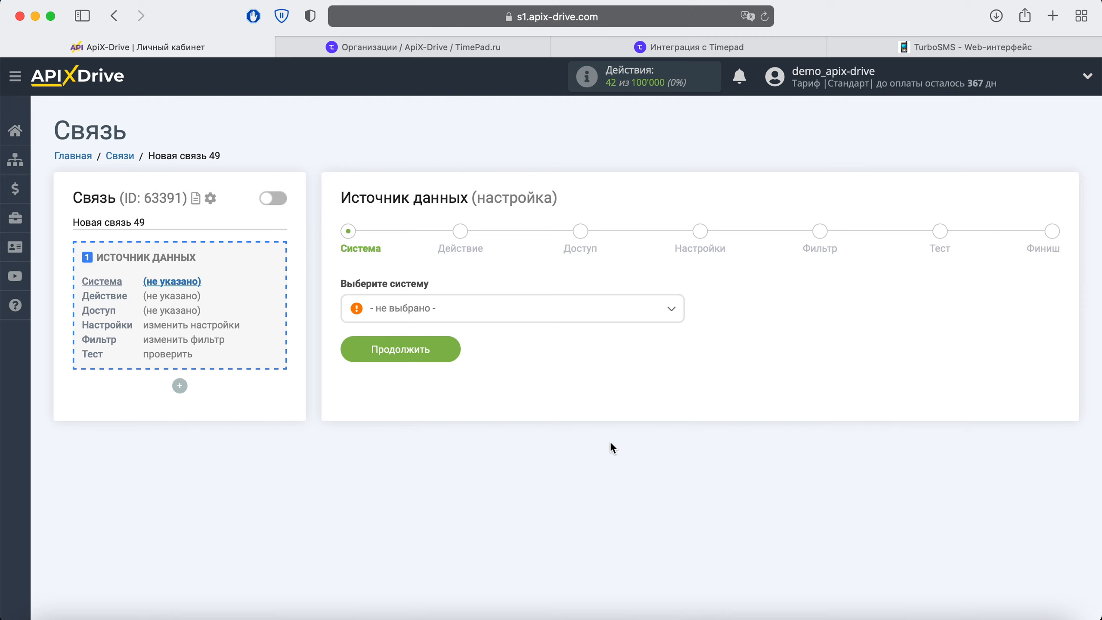
click(515, 306)
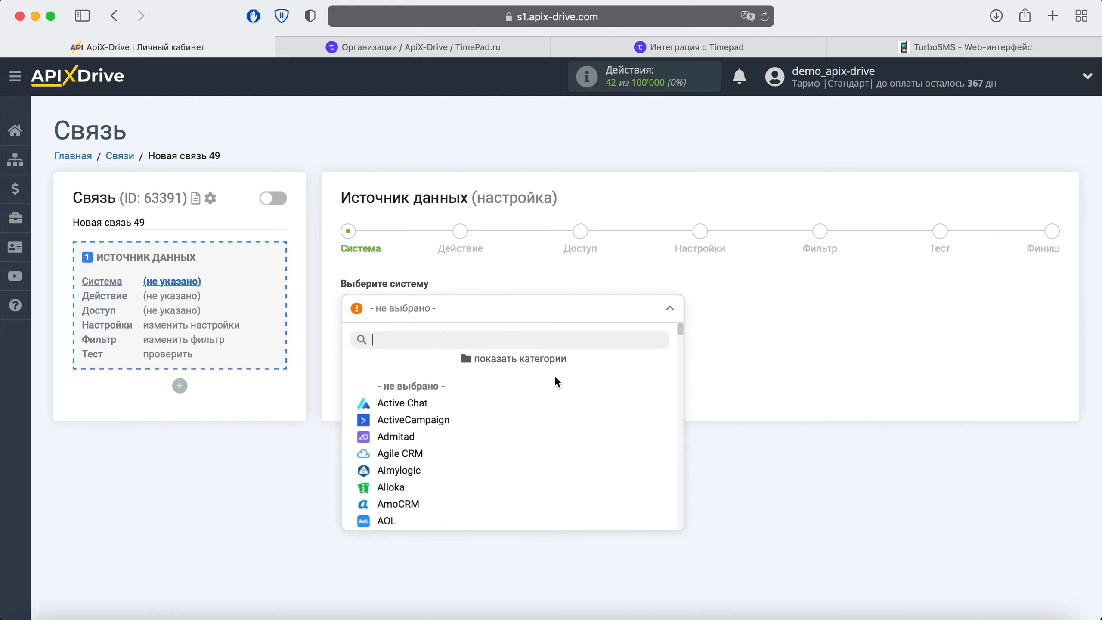
scroll(558, 388, down, 5)
scroll(558, 388, down, 15)
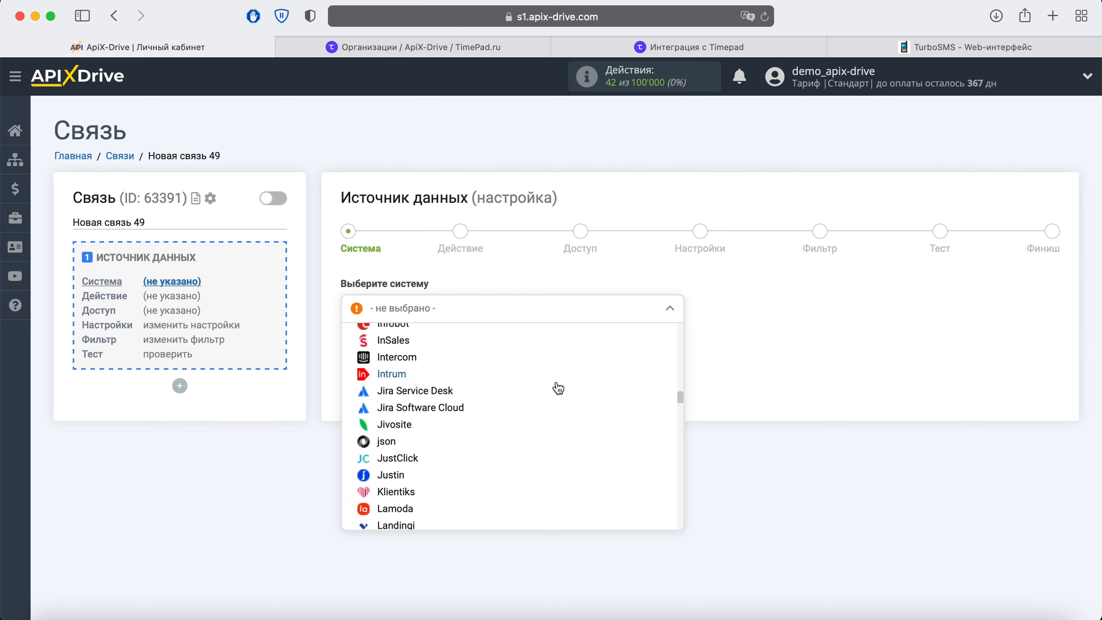
scroll(558, 388, down, 15)
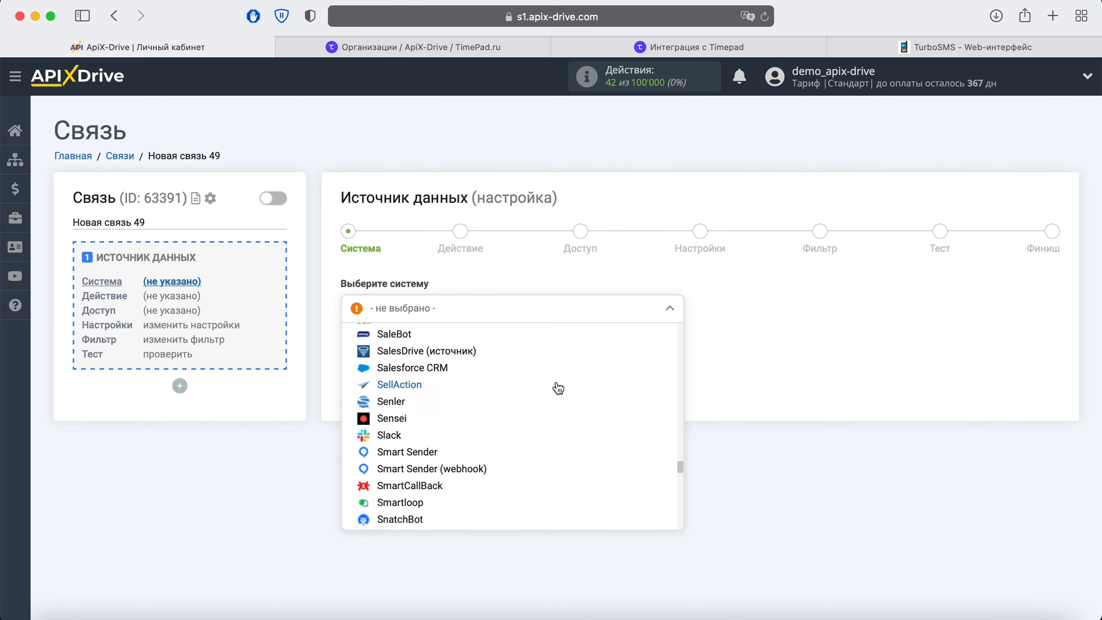
click(401, 402)
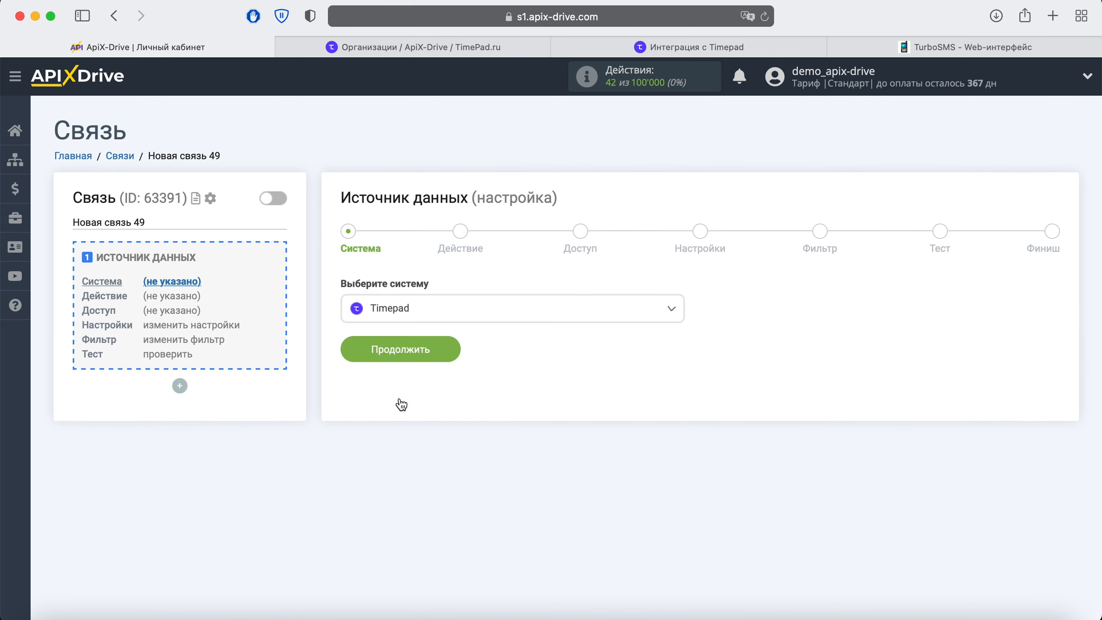
click(453, 341)
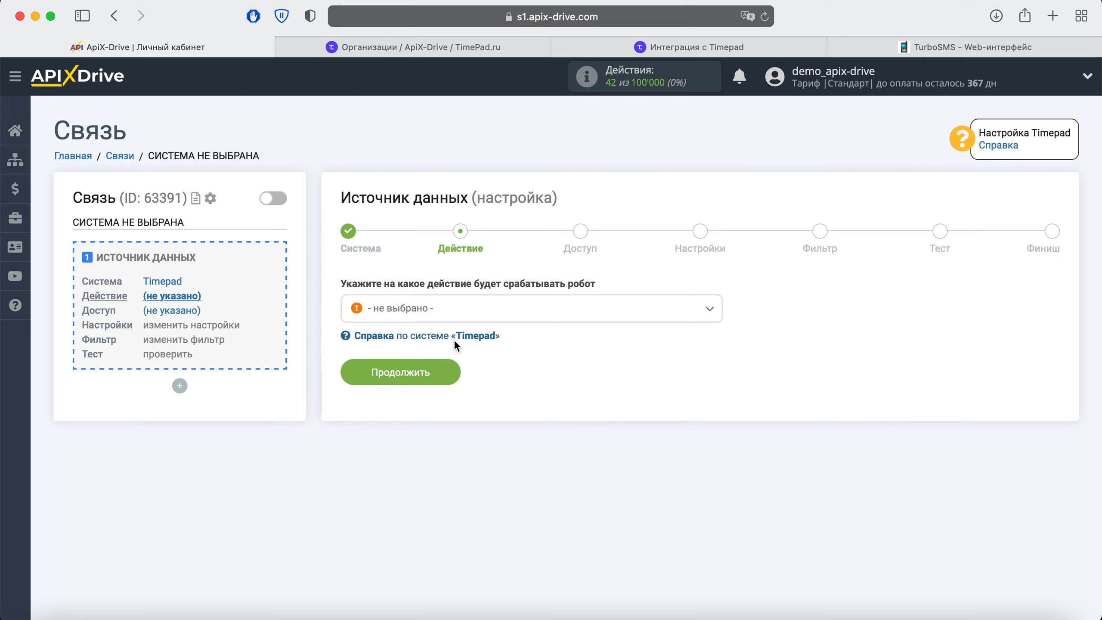
Choose Получить данные as the Timepad action and continue to account access.
click(469, 313)
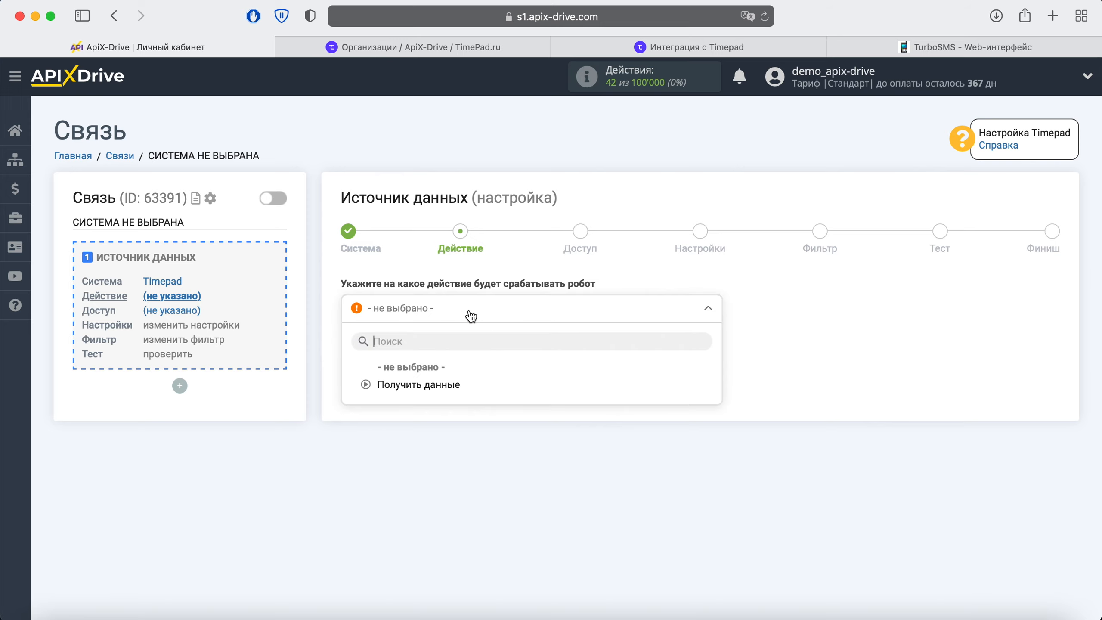
click(437, 385)
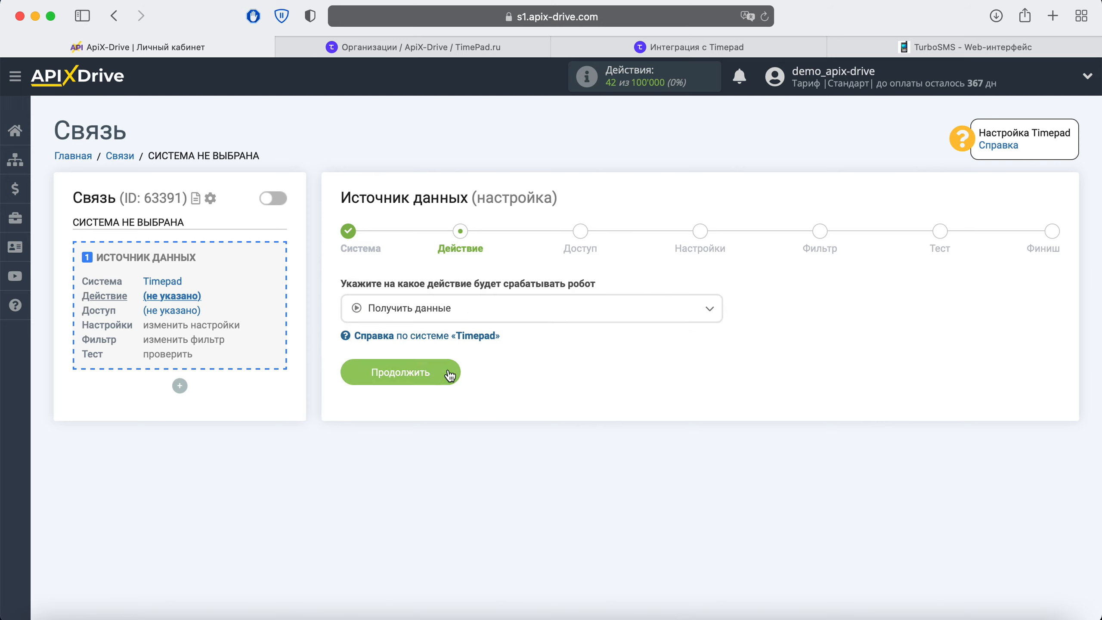
click(449, 374)
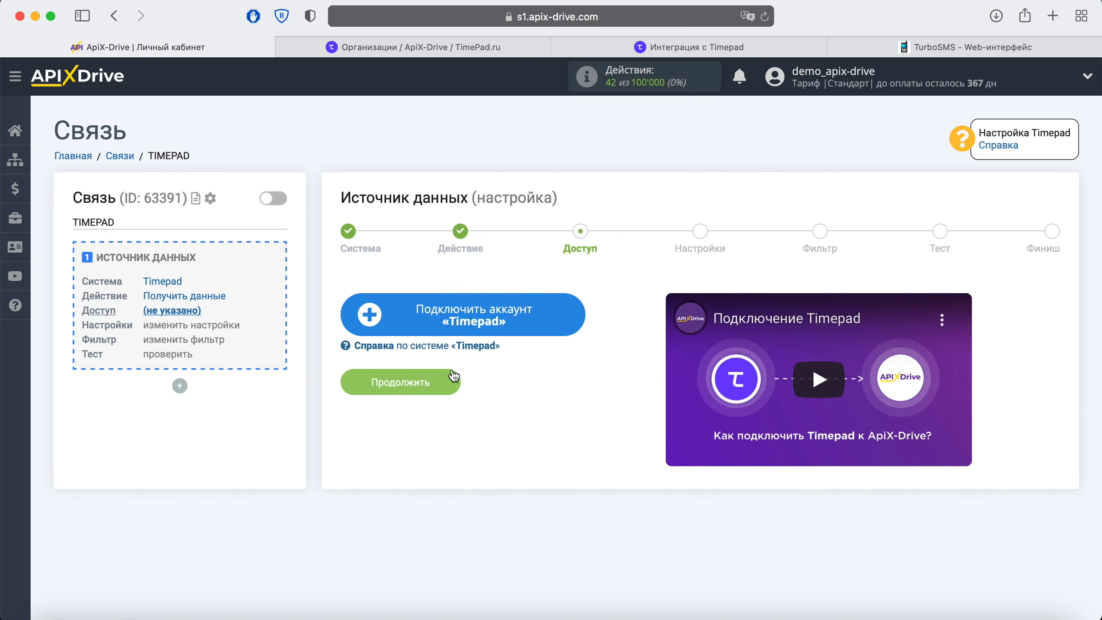
Connect and select the Timepad account for the connection, then continue to settings.
click(566, 324)
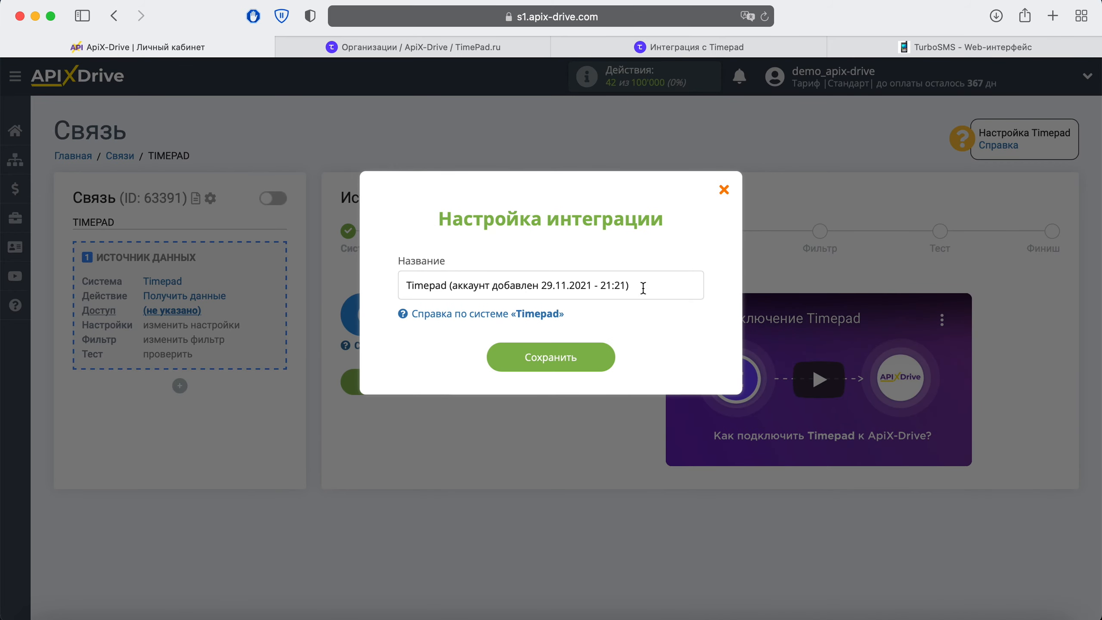
drag(631, 286, 404, 278)
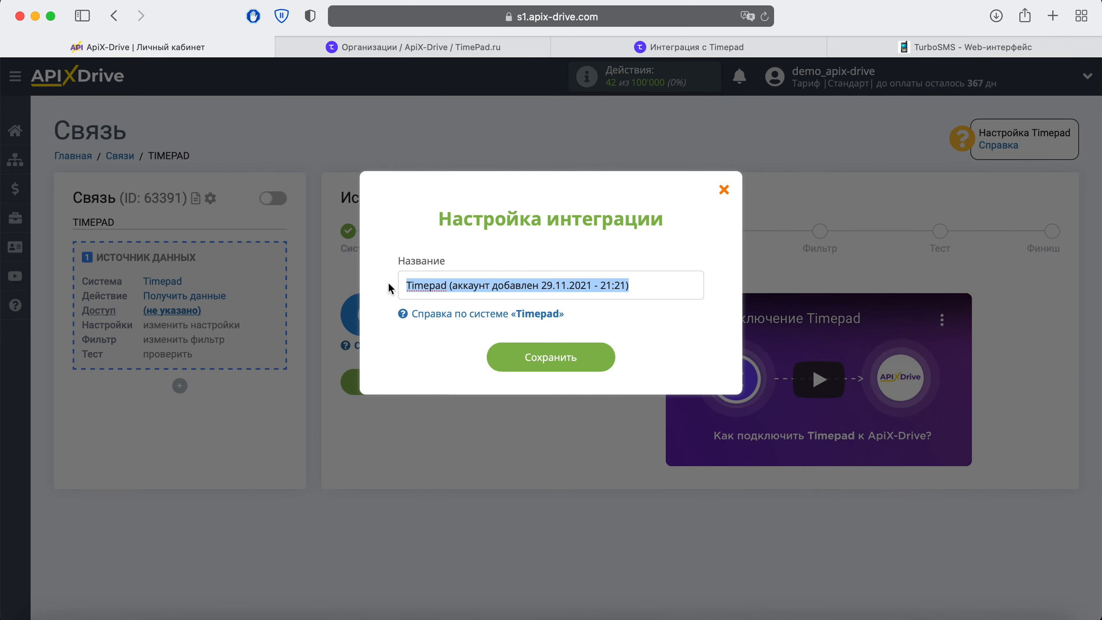
click(389, 289)
click(526, 362)
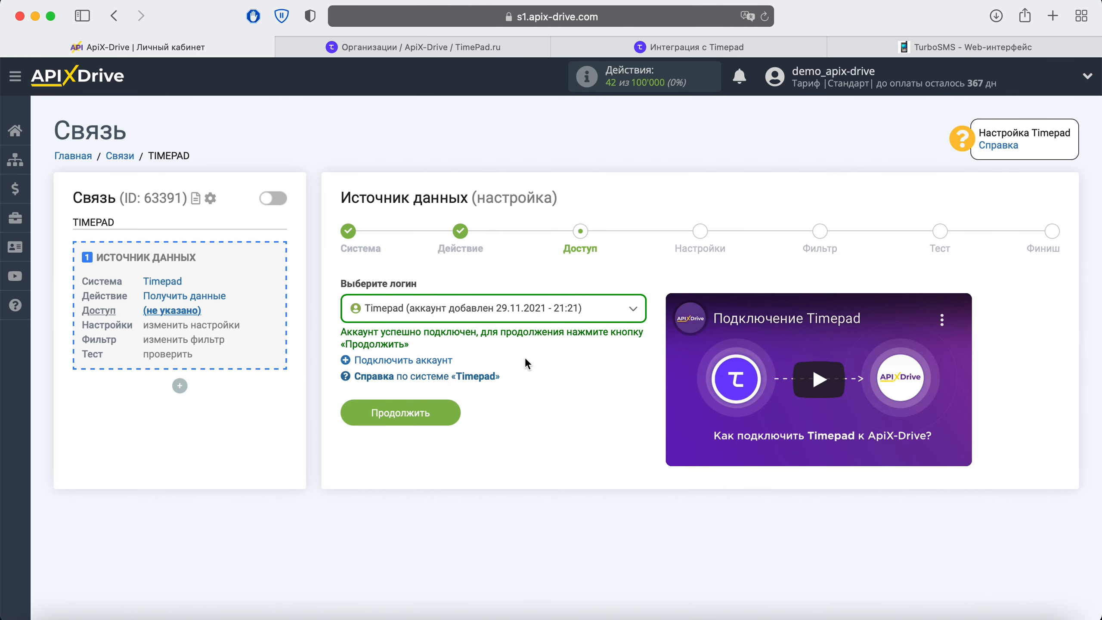
click(592, 311)
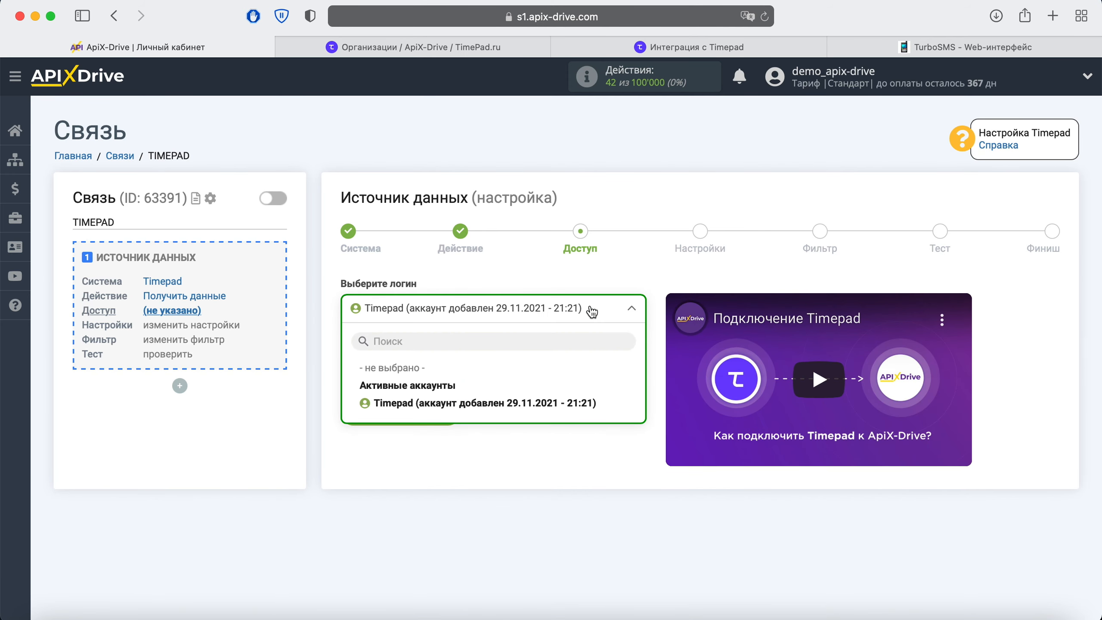
click(537, 401)
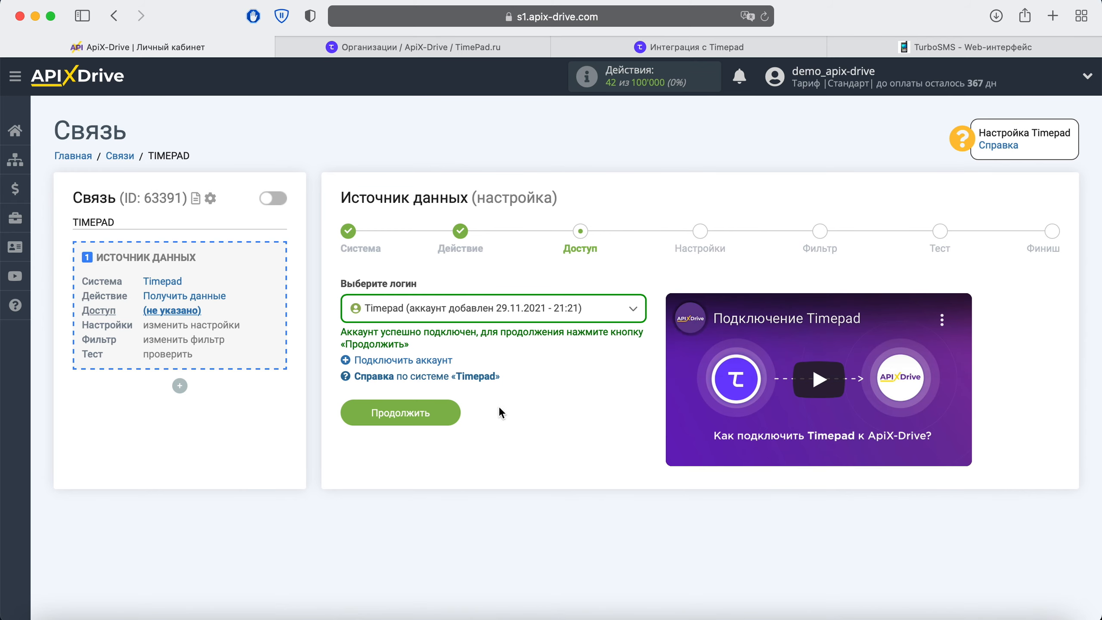
click(439, 410)
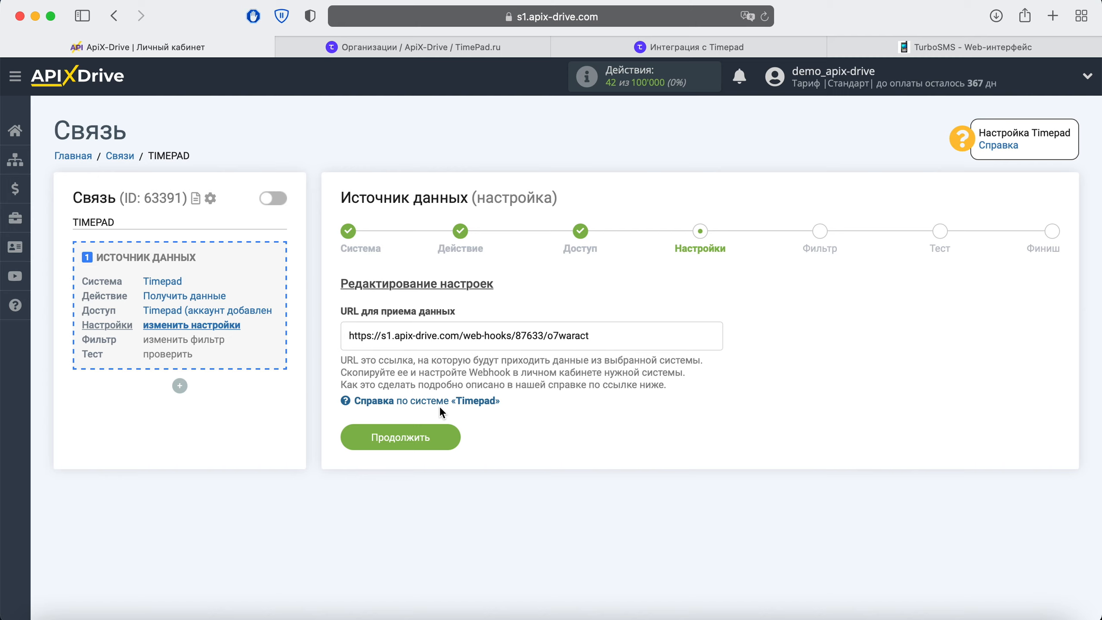
Copy the ApiX-Drive incoming-data webhook URL and switch to the Timepad organisation page.
drag(604, 339, 347, 337)
right_click(385, 336)
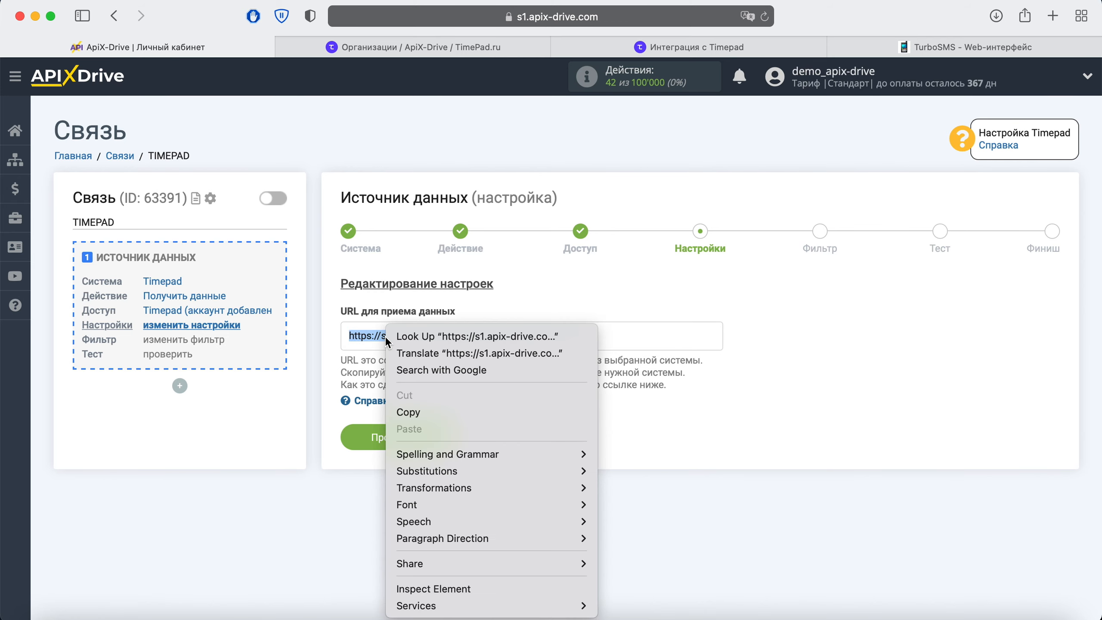
click(404, 412)
click(390, 47)
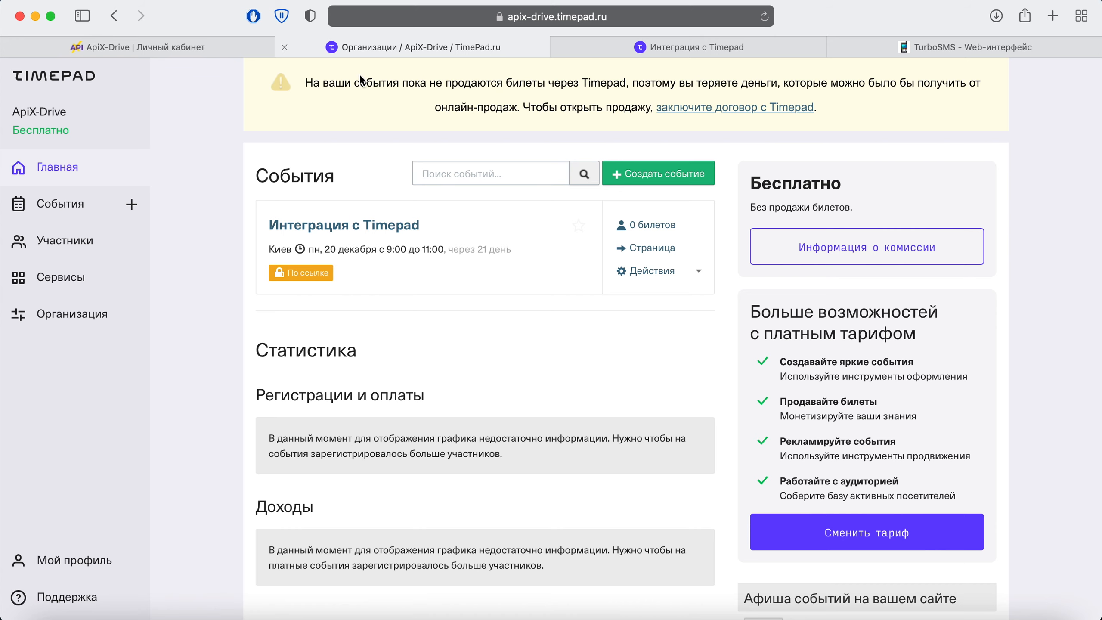
Open Timepad's Организация > Интеграции > Вебхуки settings.
click(60, 309)
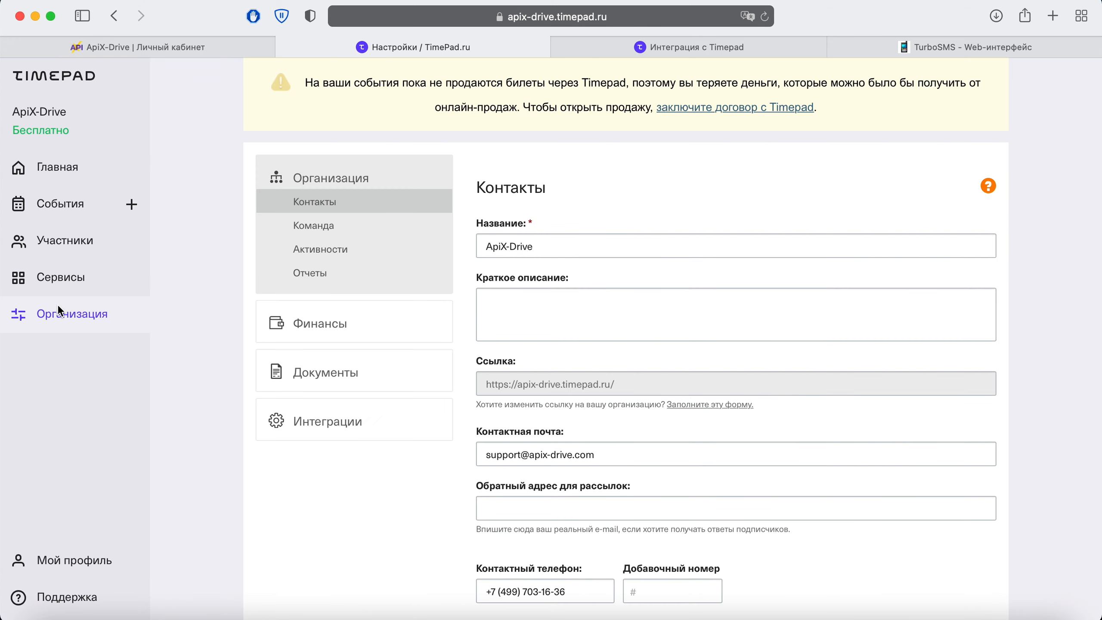
click(330, 418)
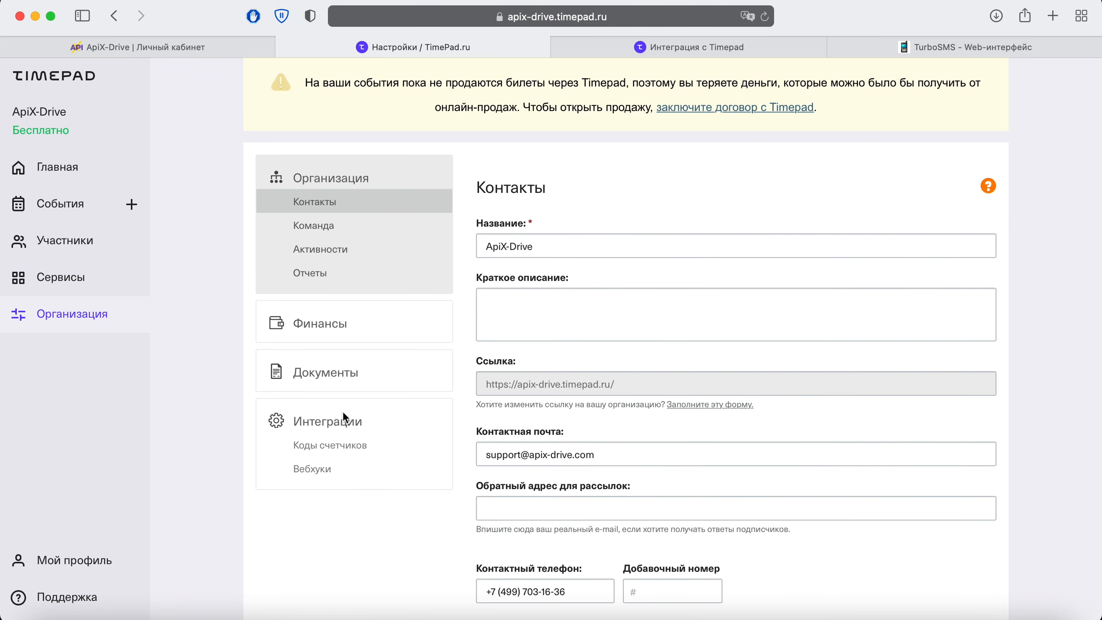
click(319, 466)
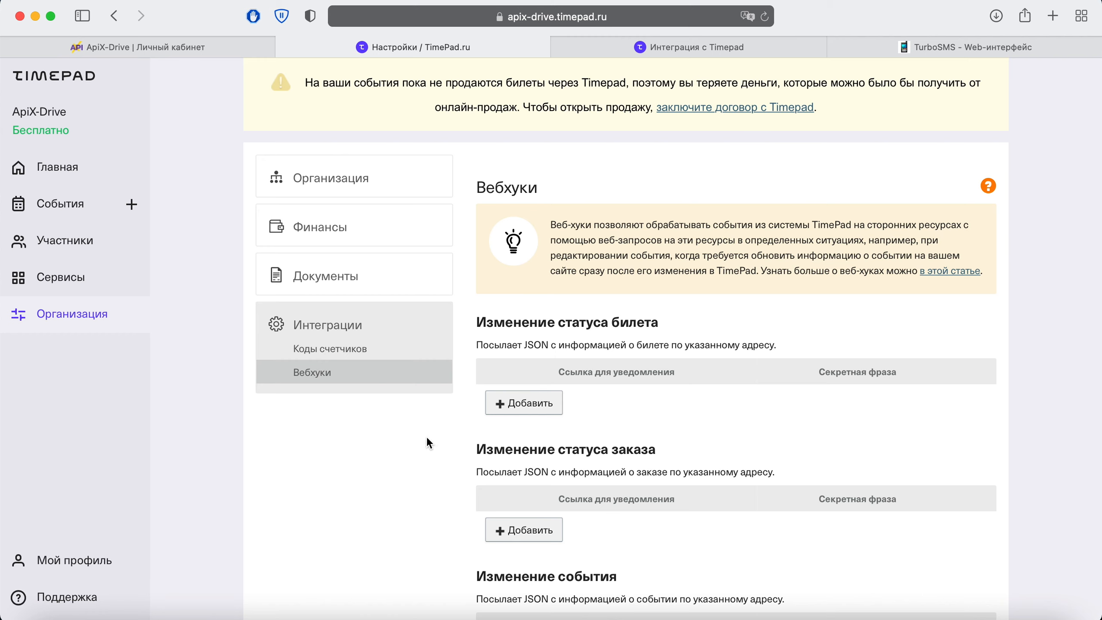
Paste the ApiX-Drive URL as the Изменение статуса билета webhook and save.
click(520, 403)
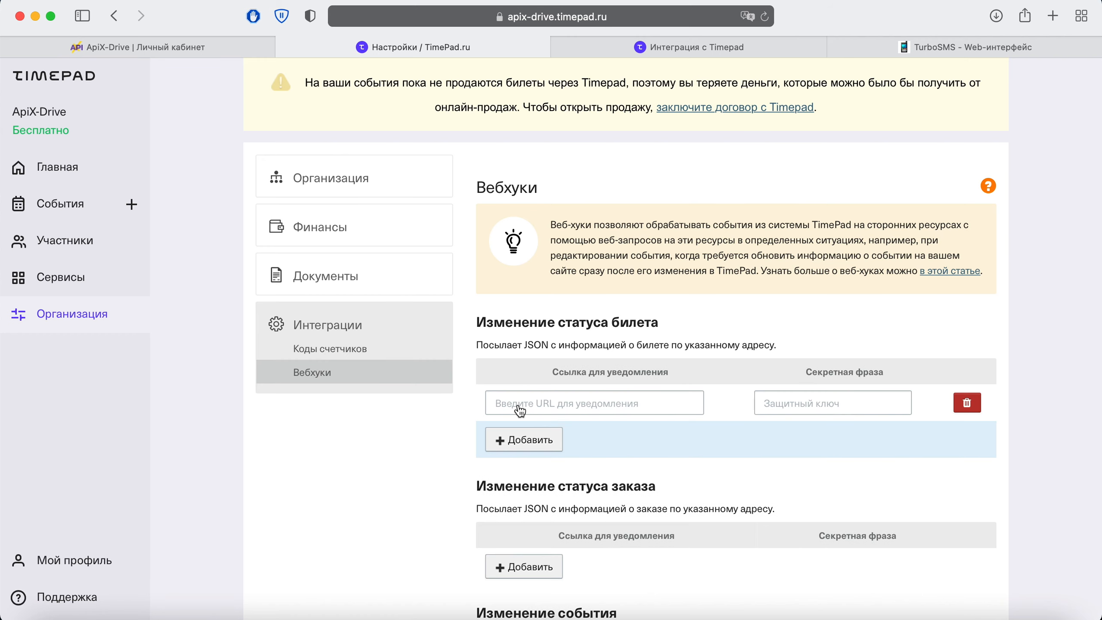
click(520, 406)
right_click(518, 399)
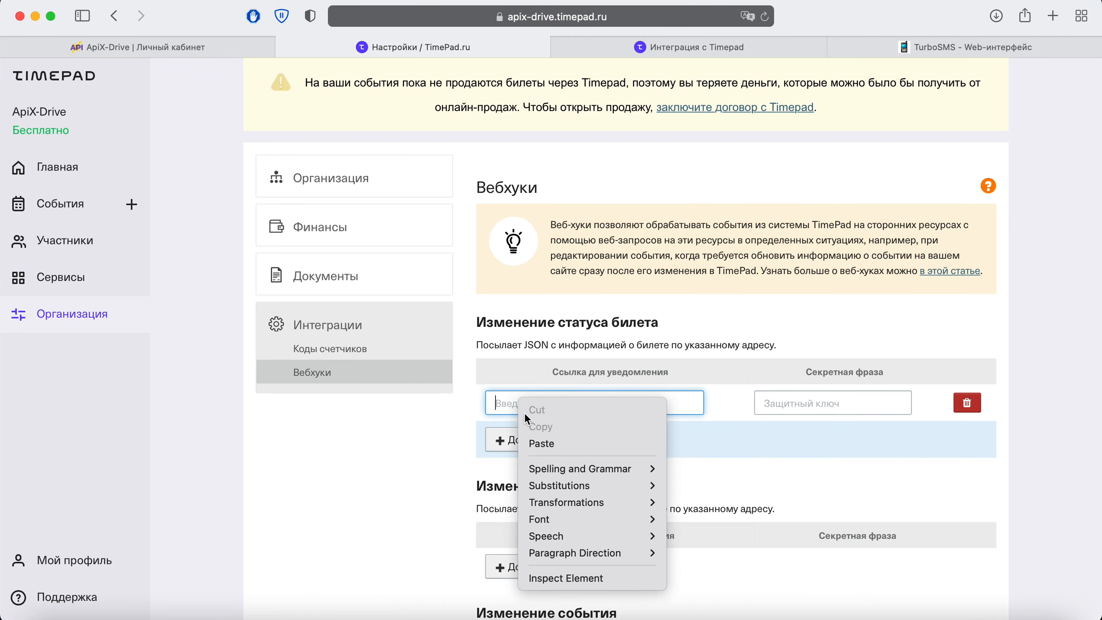
click(542, 443)
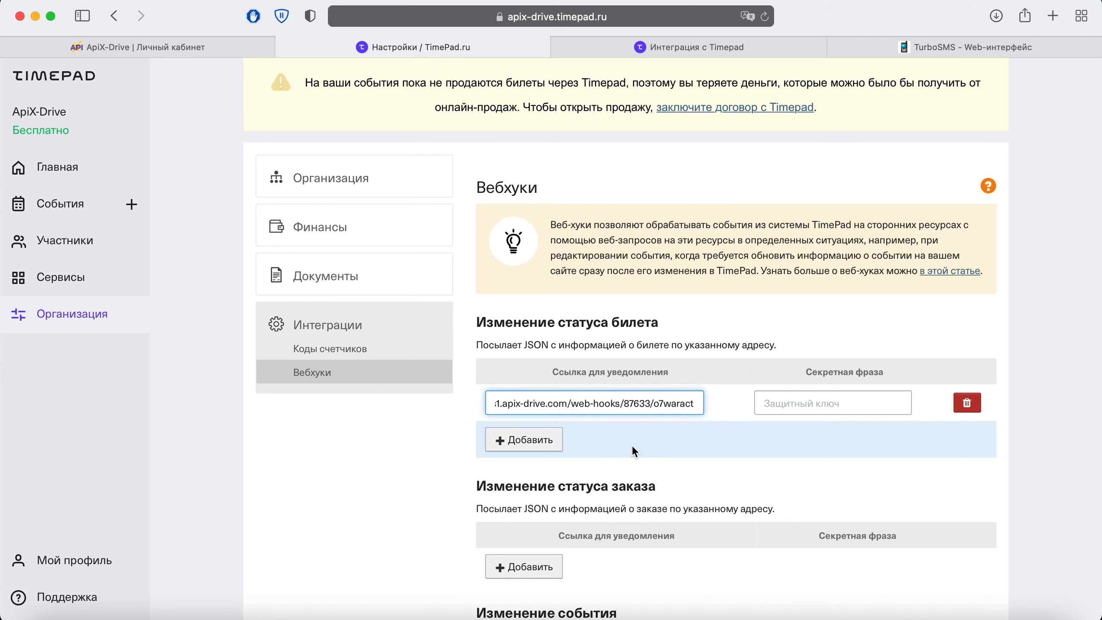
scroll(631, 445, down, 5)
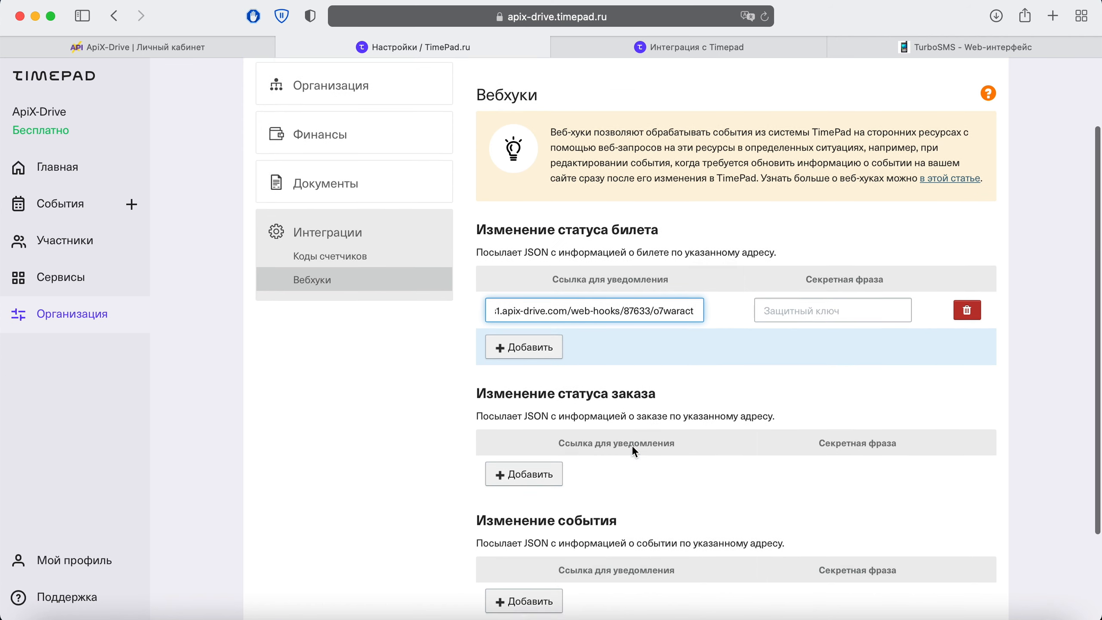
click(542, 577)
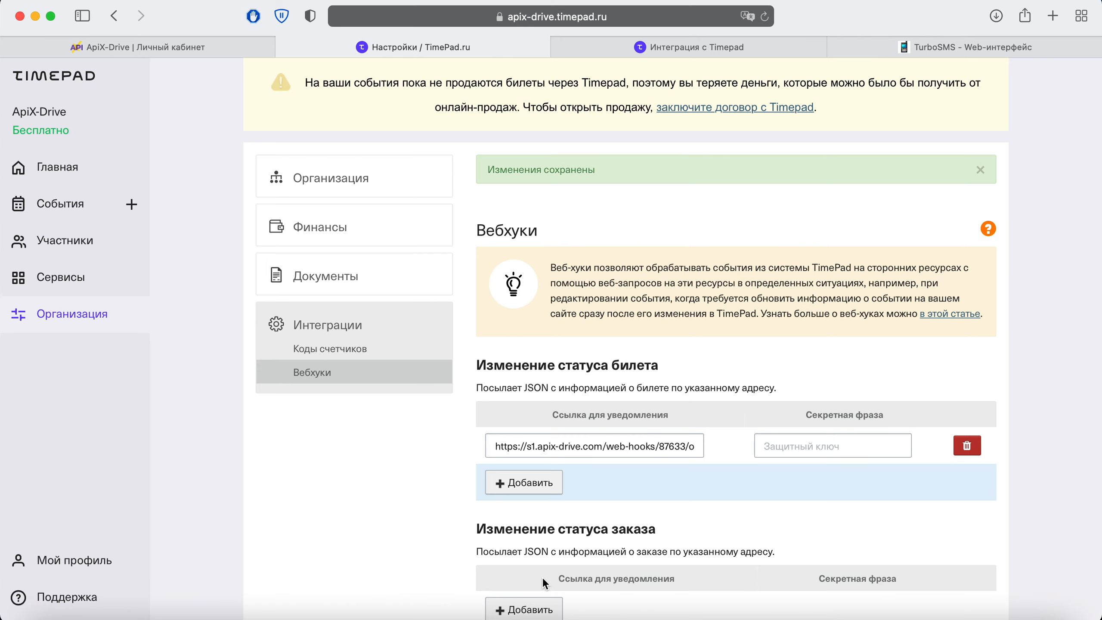
Fill the event registration form with a test attendee's first name, surname, e-mail and phone.
click(638, 46)
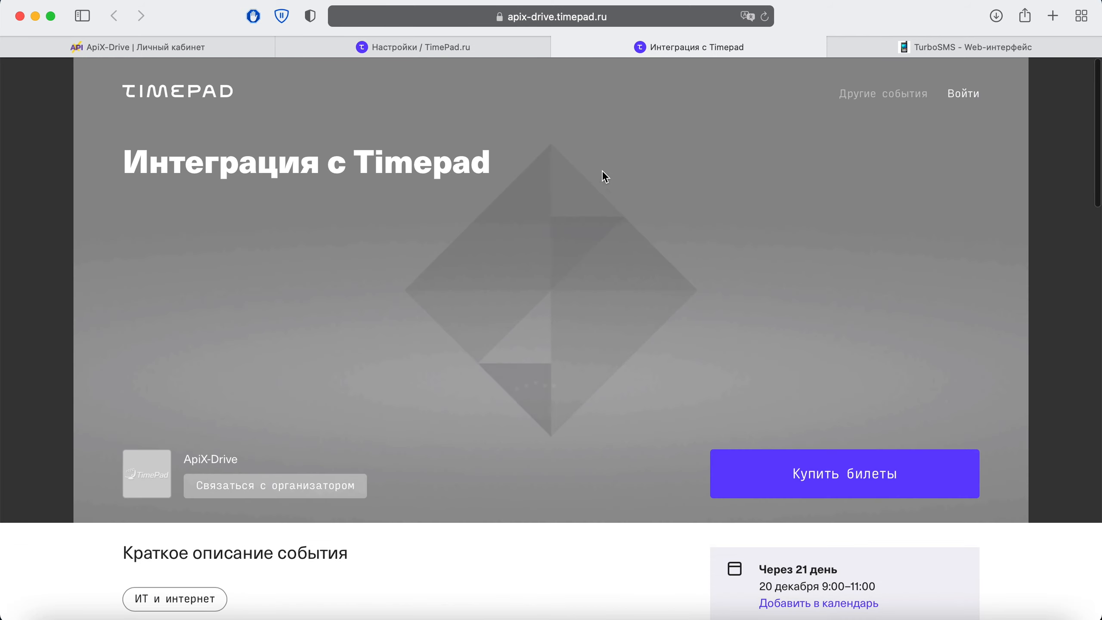
scroll(602, 173, down, 5)
scroll(602, 188, down, 12)
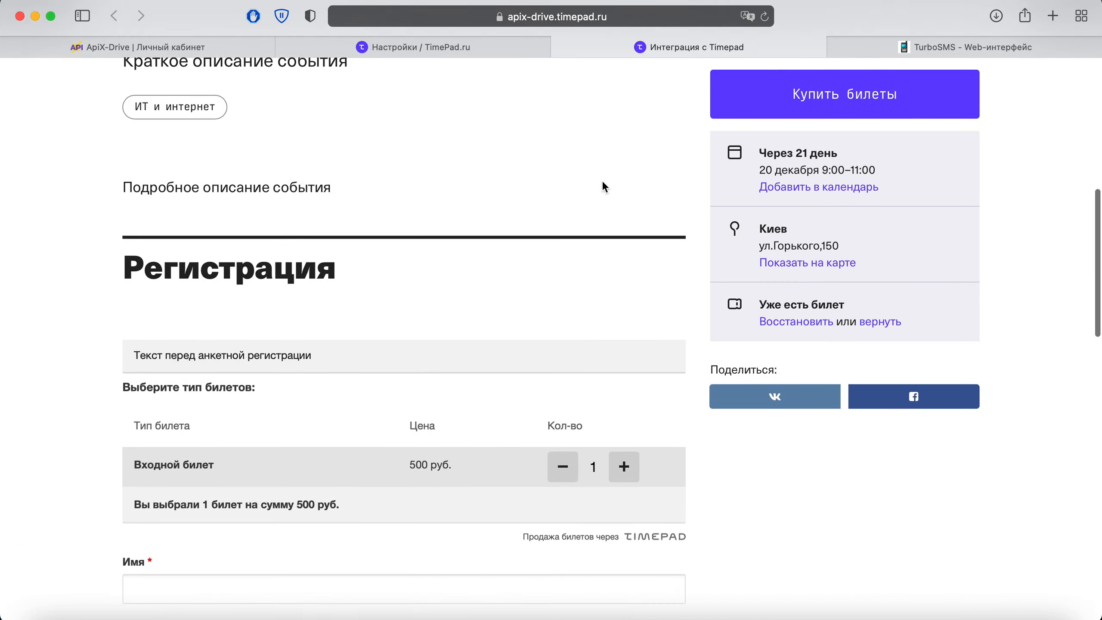
scroll(603, 188, down, 2)
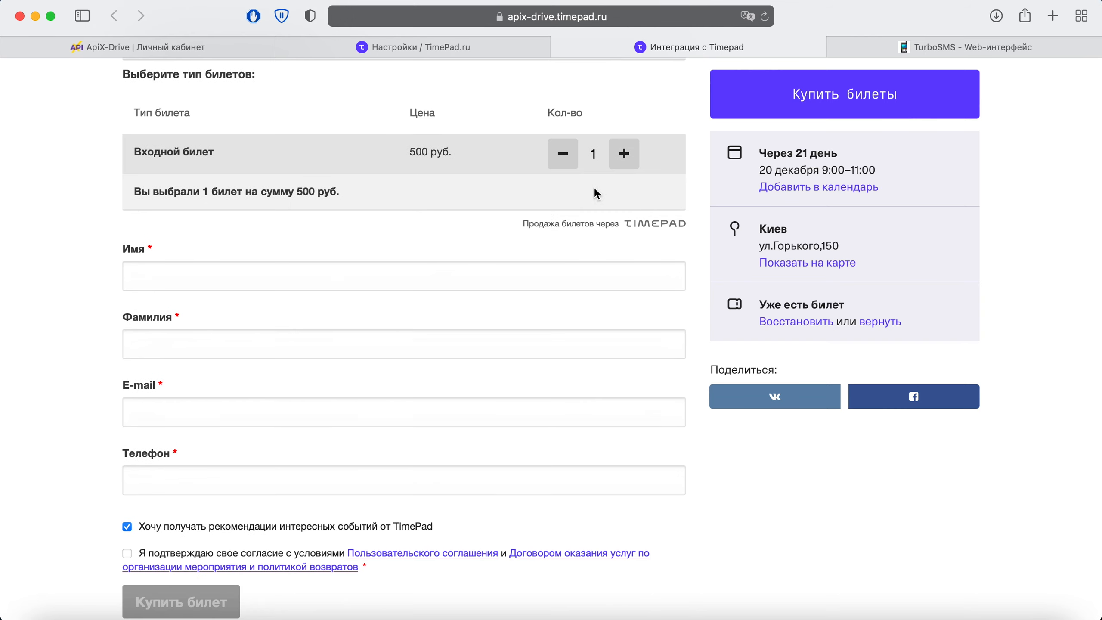
click(234, 276)
key(Tab)
key(Tab)
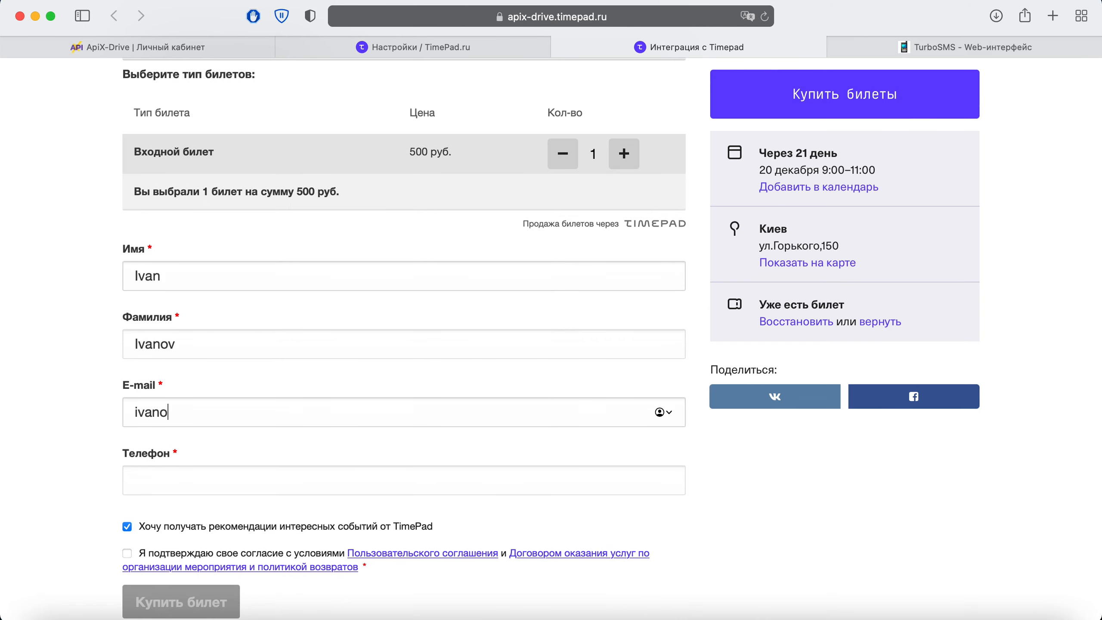
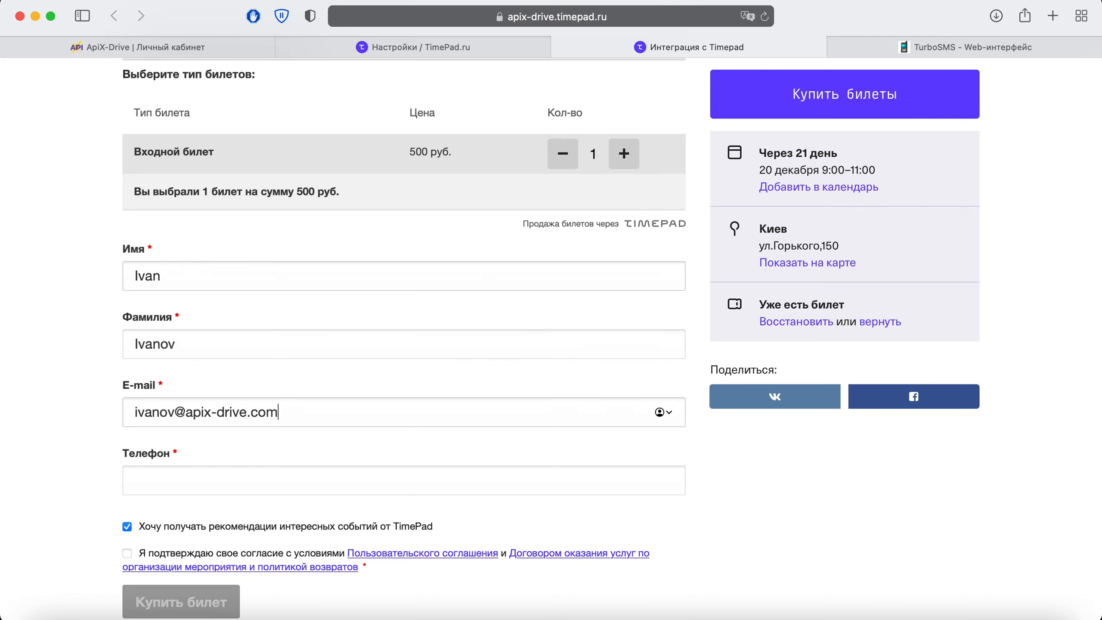
key(Tab)
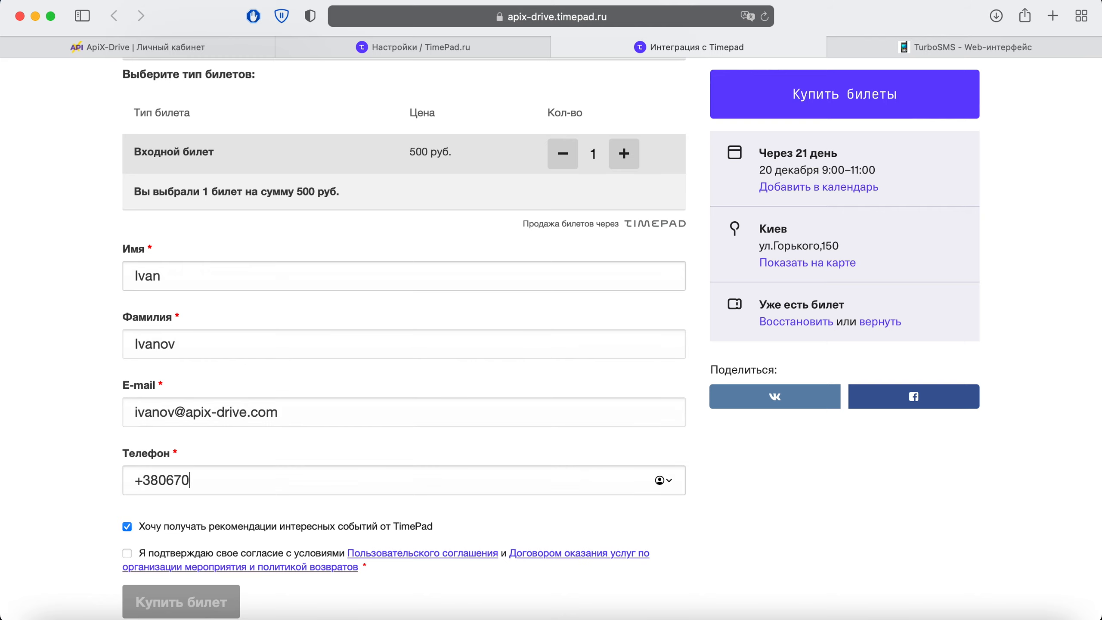
Accept the user agreement, submit the Входной билет order, and return to ApiX-Drive.
scroll(612, 338, down, 1)
scroll(162, 339, down, 2)
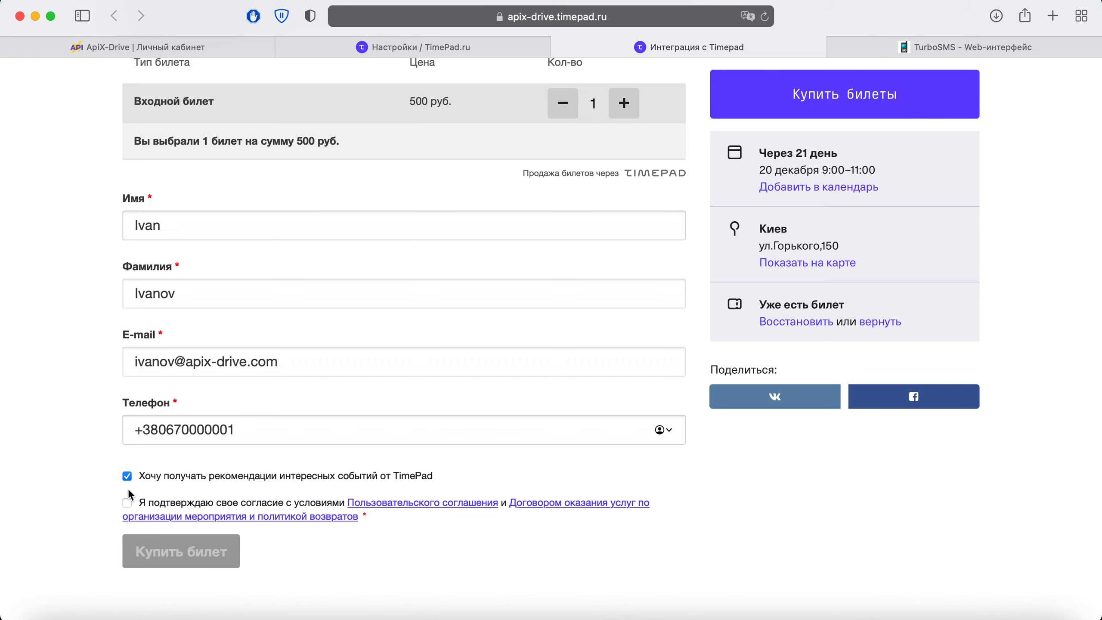
click(127, 503)
click(217, 555)
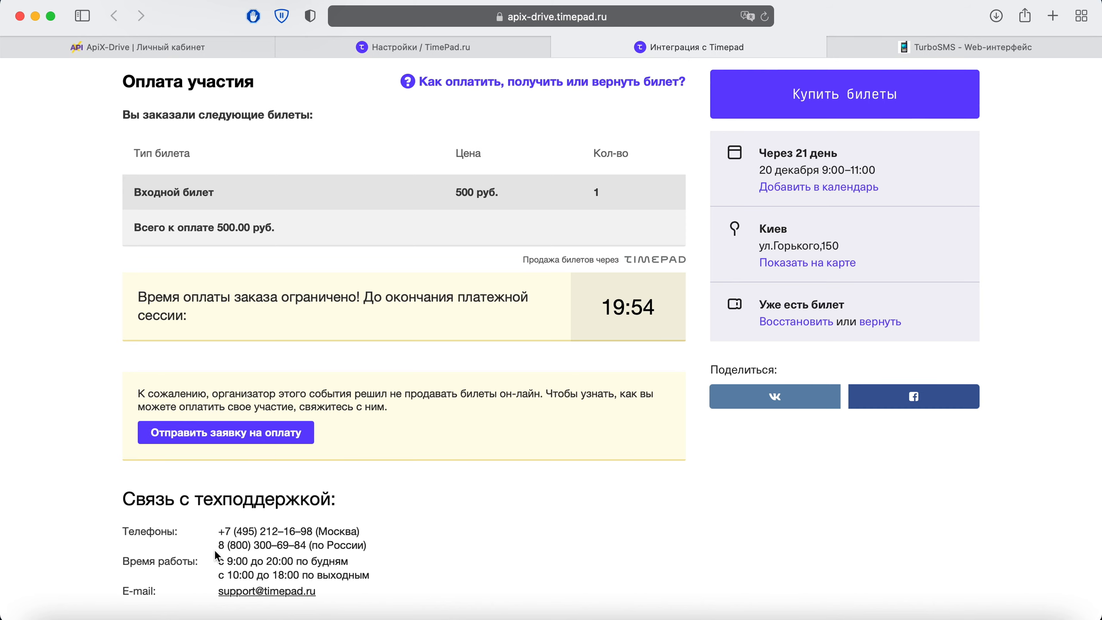
click(201, 39)
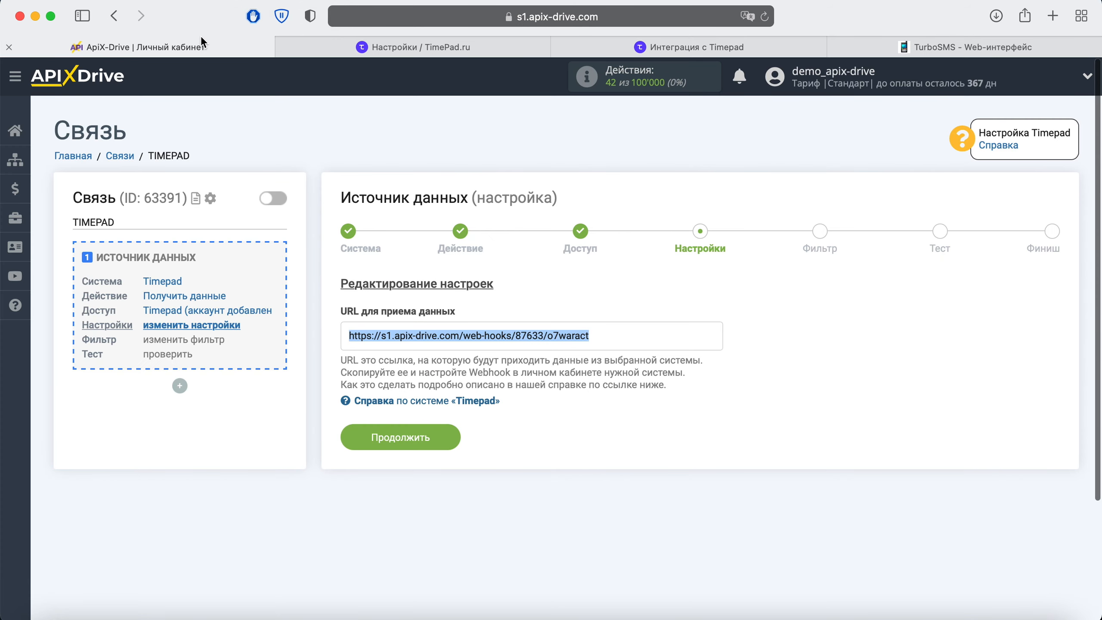
Skip filtering, review the arrived Timepad test order data, and finish the source setup.
click(437, 448)
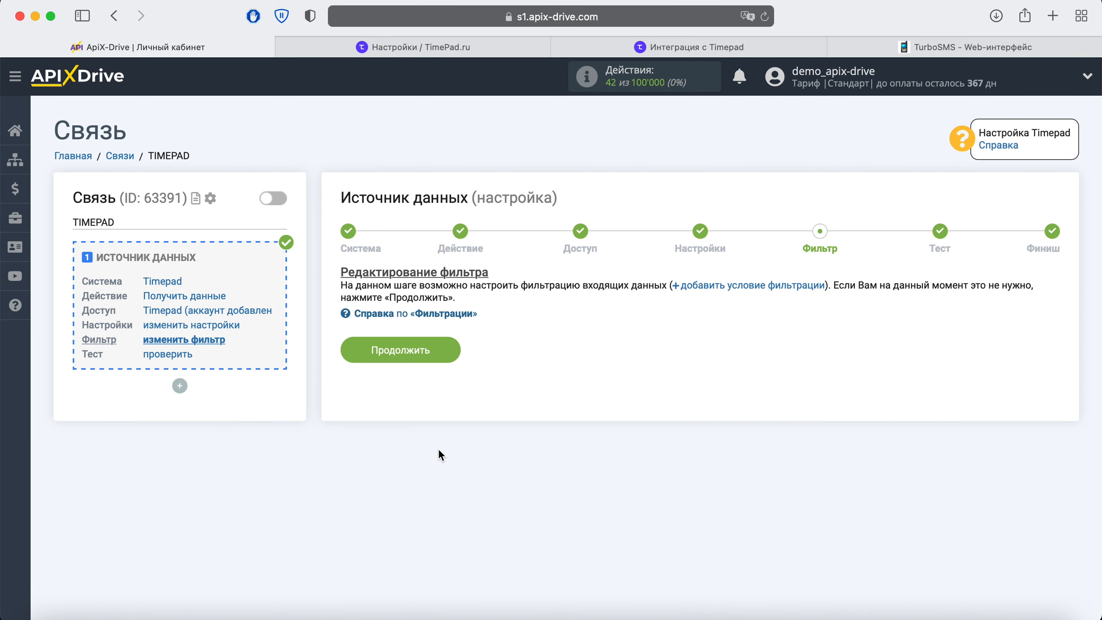
click(445, 359)
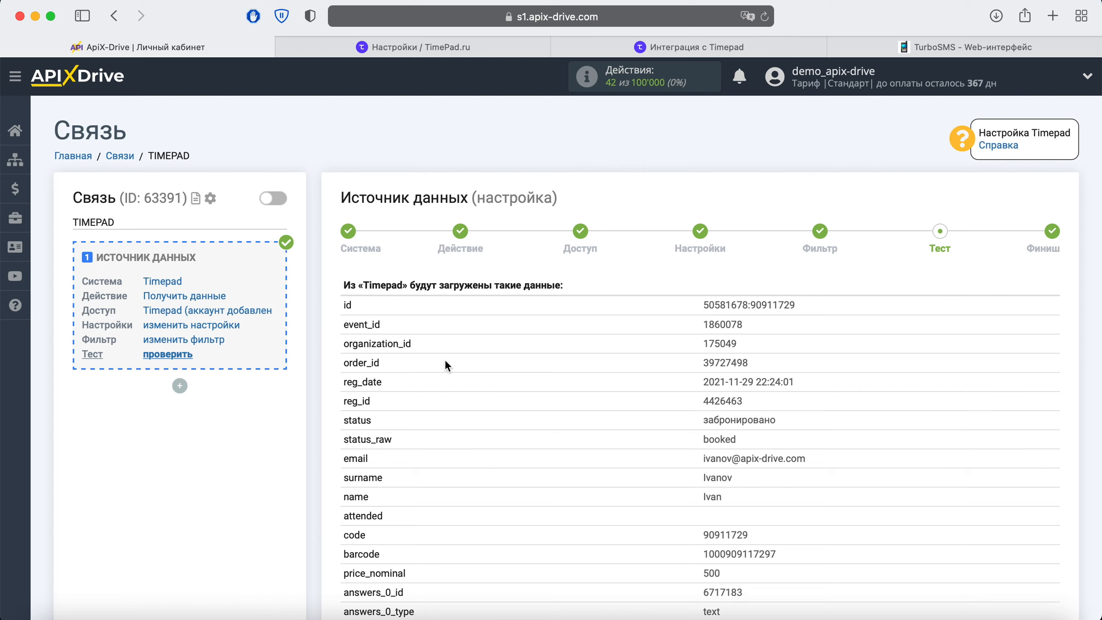
scroll(445, 361, down, 15)
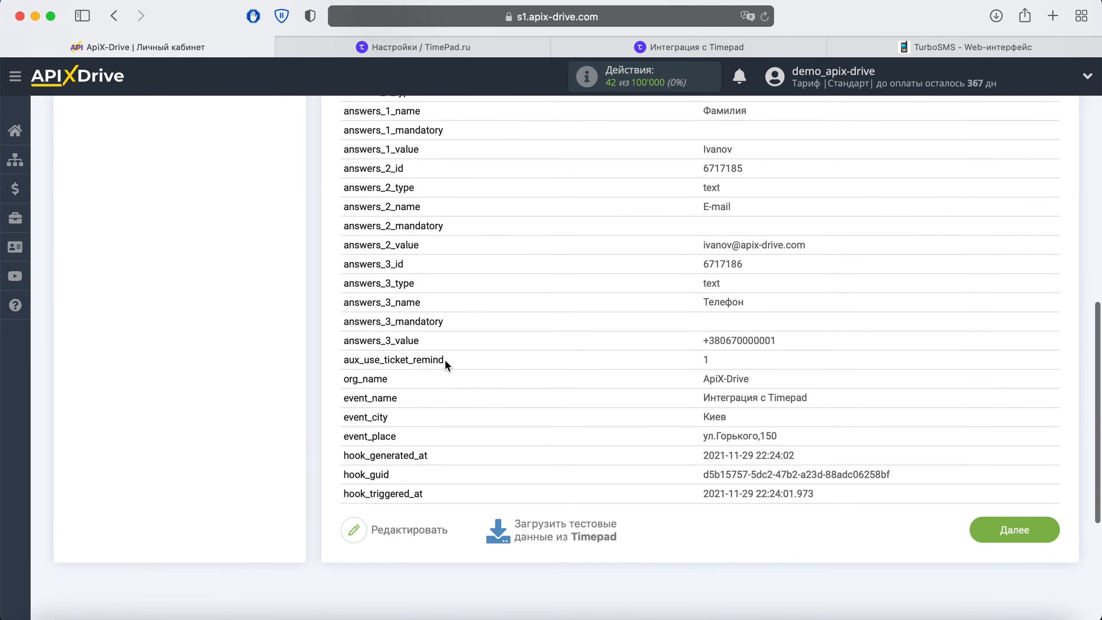
click(1014, 487)
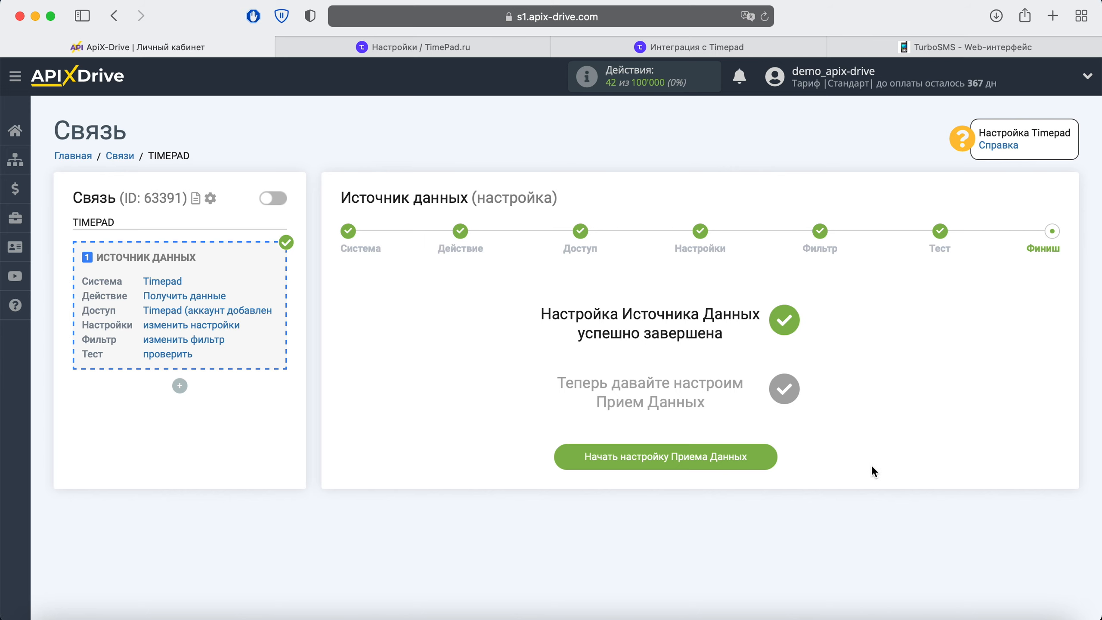
Start the data receiver setup with TurboSMS as the receiving system.
click(763, 458)
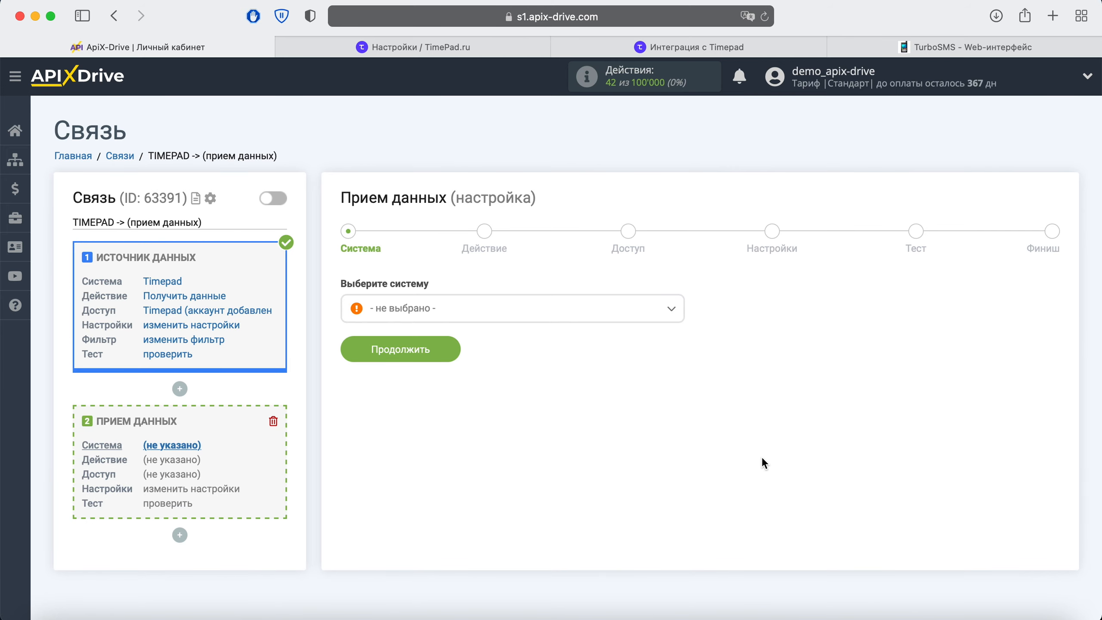
click(650, 320)
scroll(616, 428, down, 4)
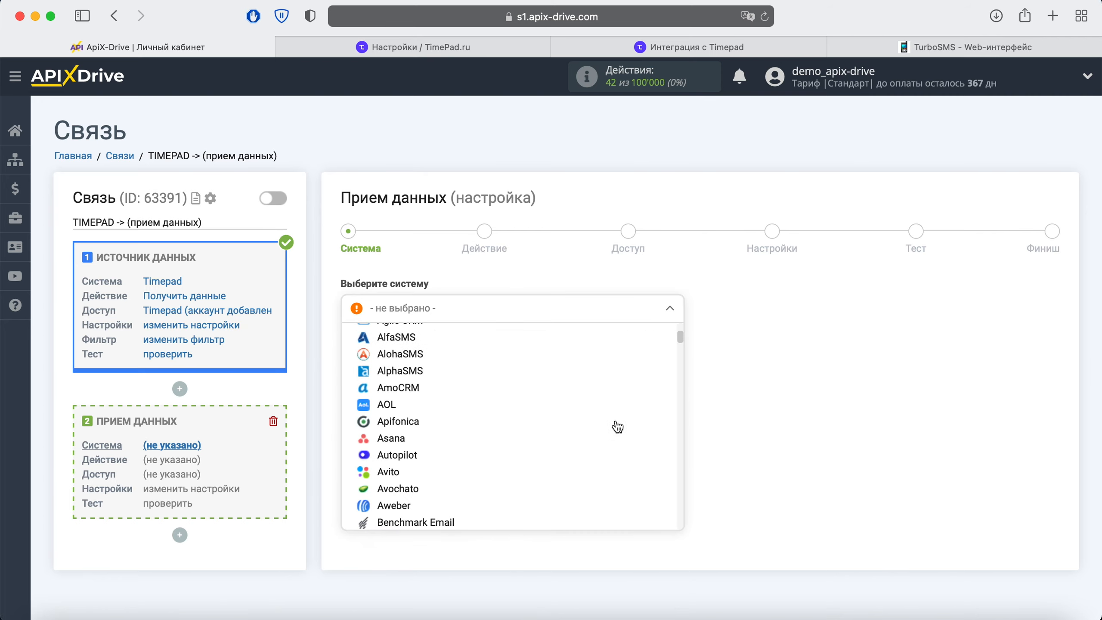
scroll(616, 427, down, 15)
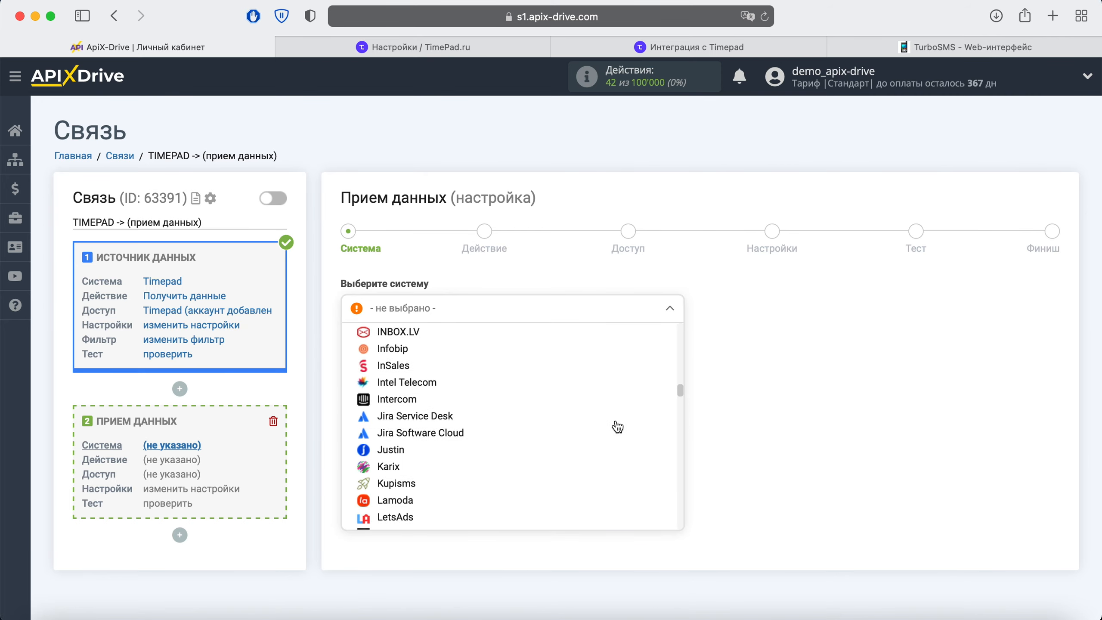
scroll(617, 427, down, 15)
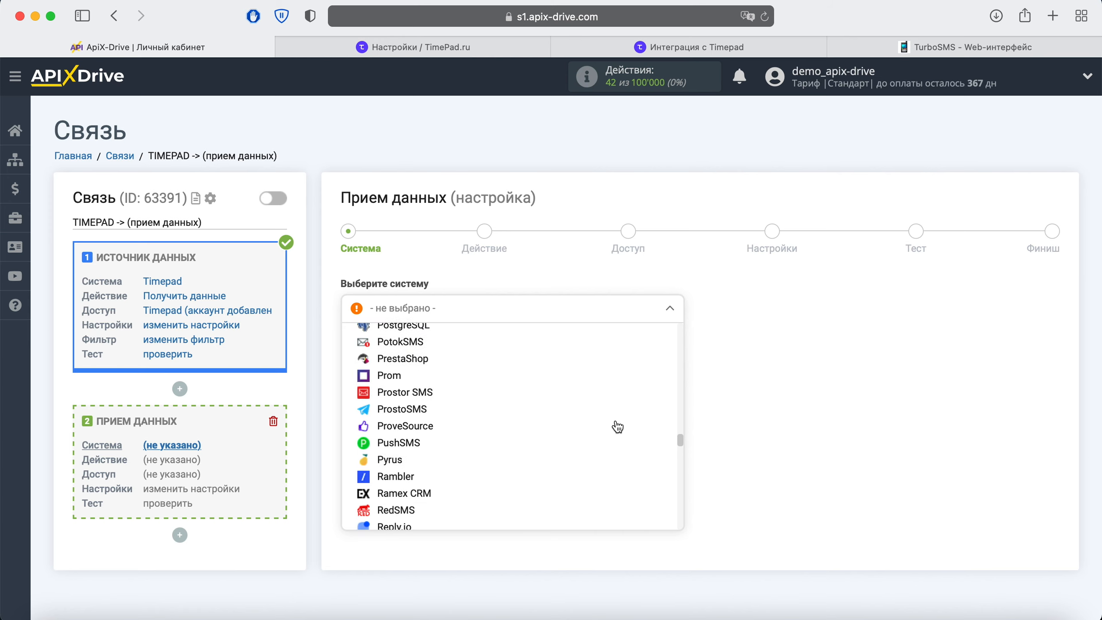
scroll(616, 427, down, 15)
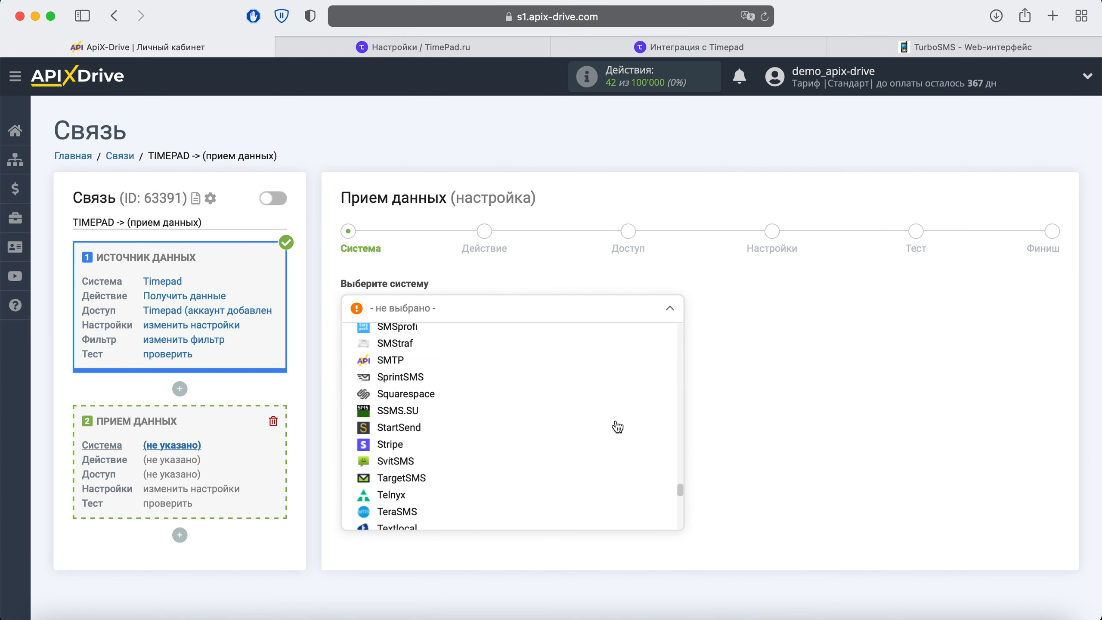
scroll(617, 428, down, 4)
click(486, 449)
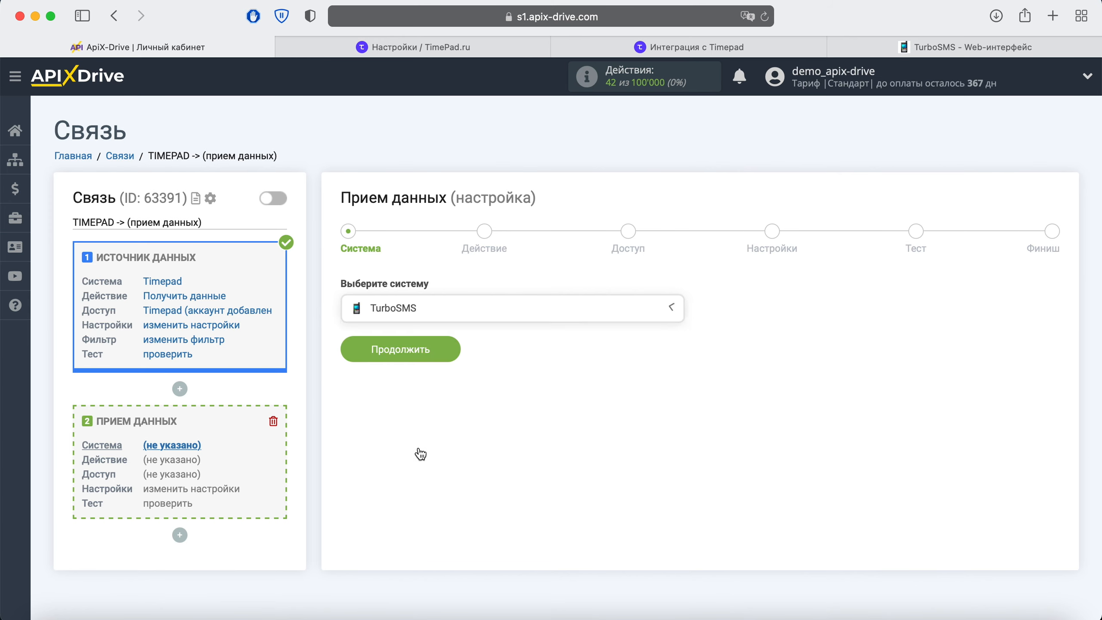
click(440, 358)
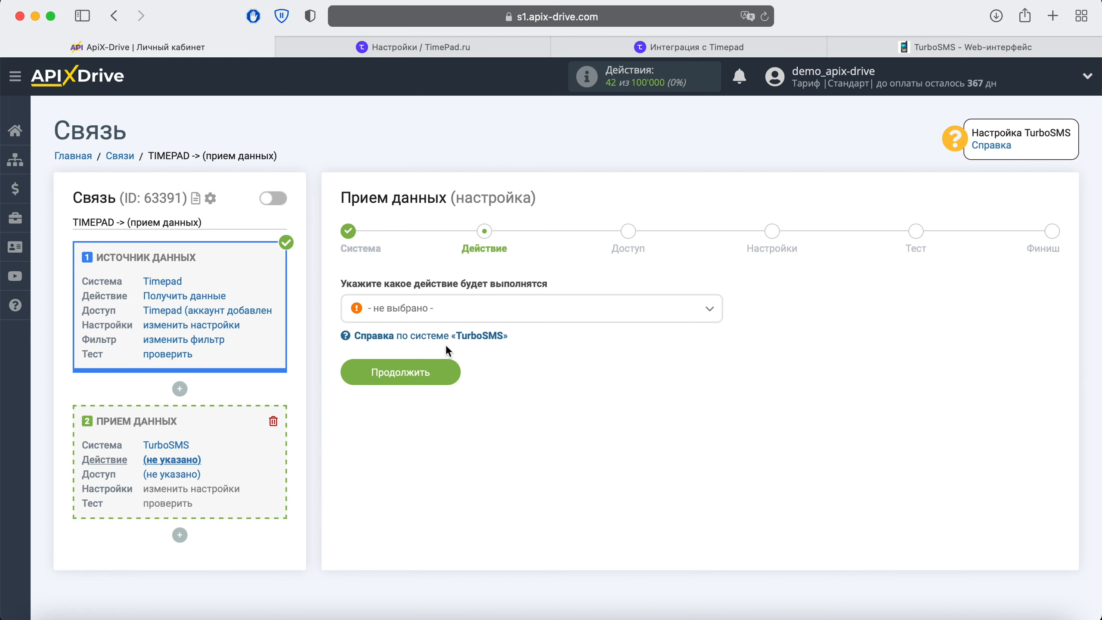
Choose Отправить SMS as the TurboSMS action and continue to account access.
click(455, 313)
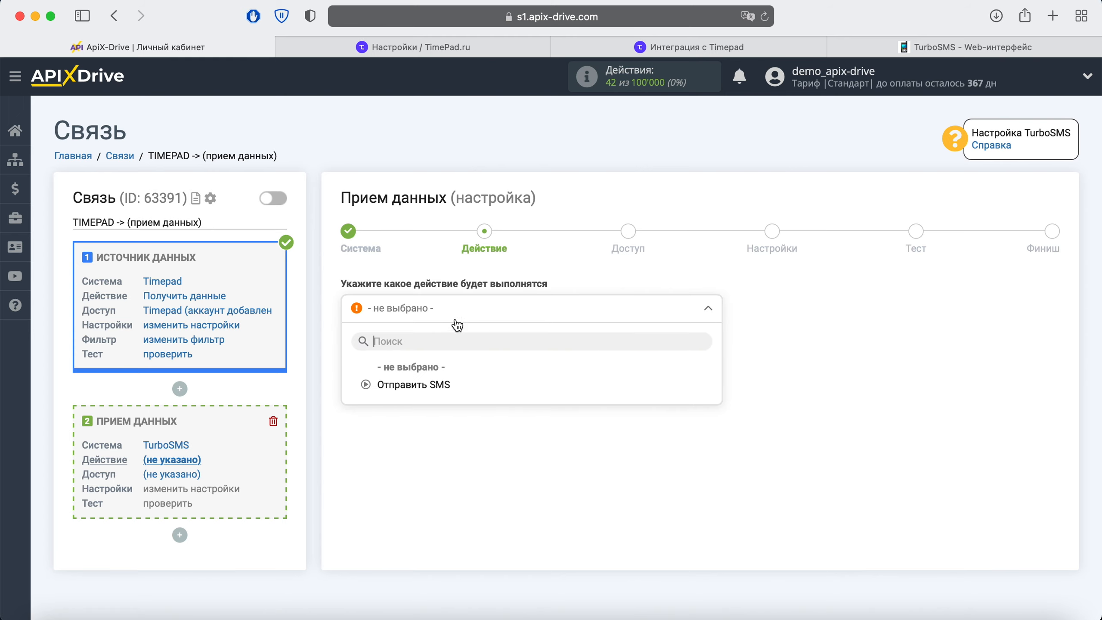
click(435, 386)
click(447, 376)
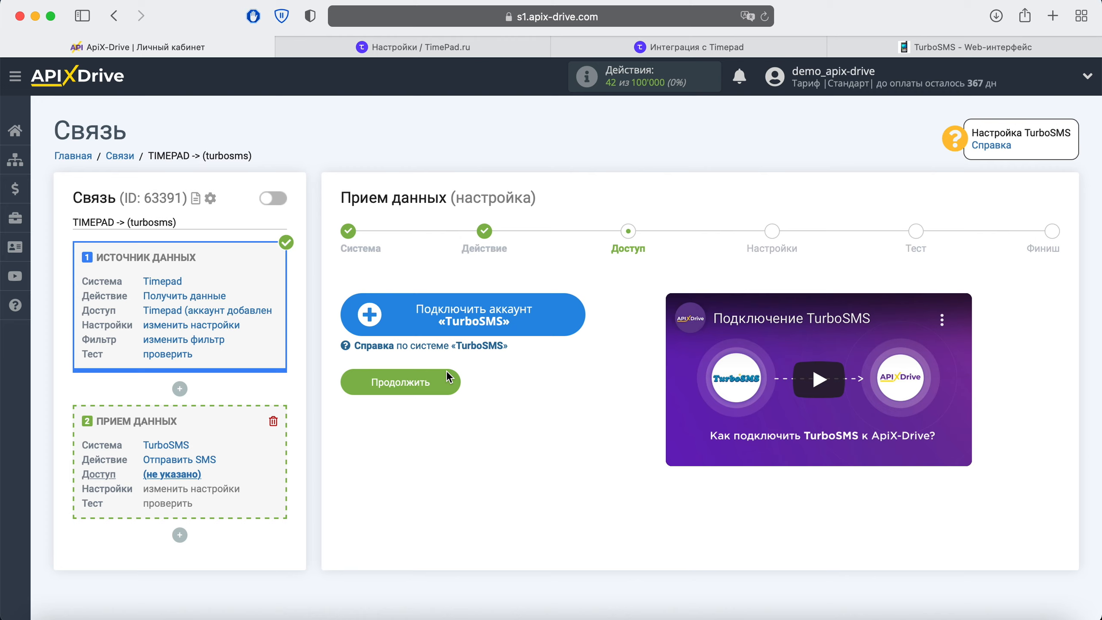
Open the TurboSMS account form in ApiX-Drive, then go to the TurboSMS web interface.
click(569, 315)
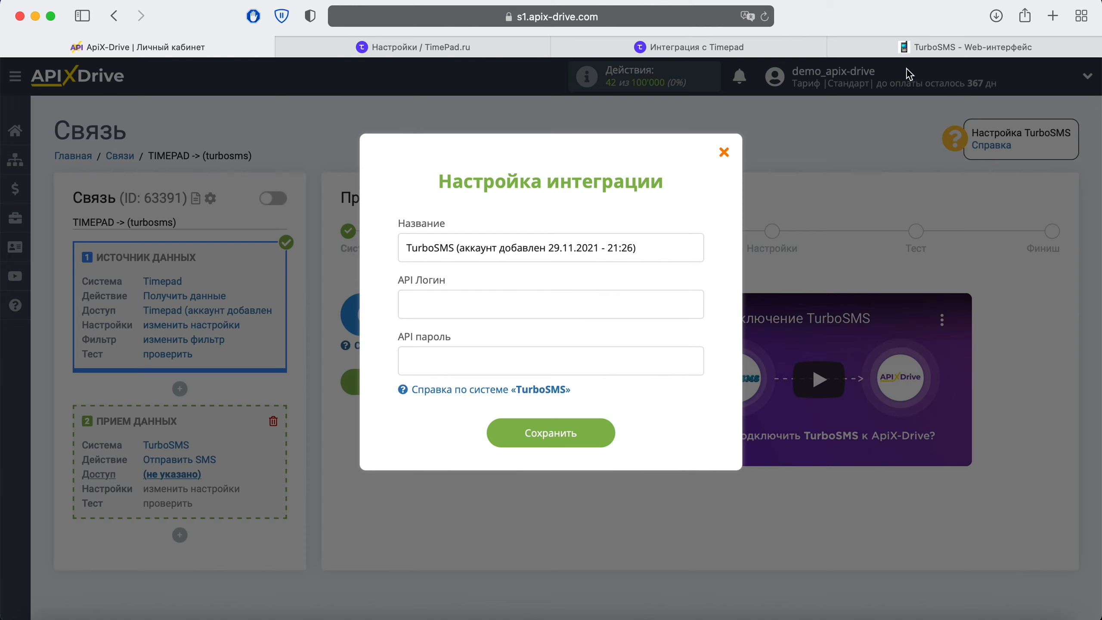
click(907, 49)
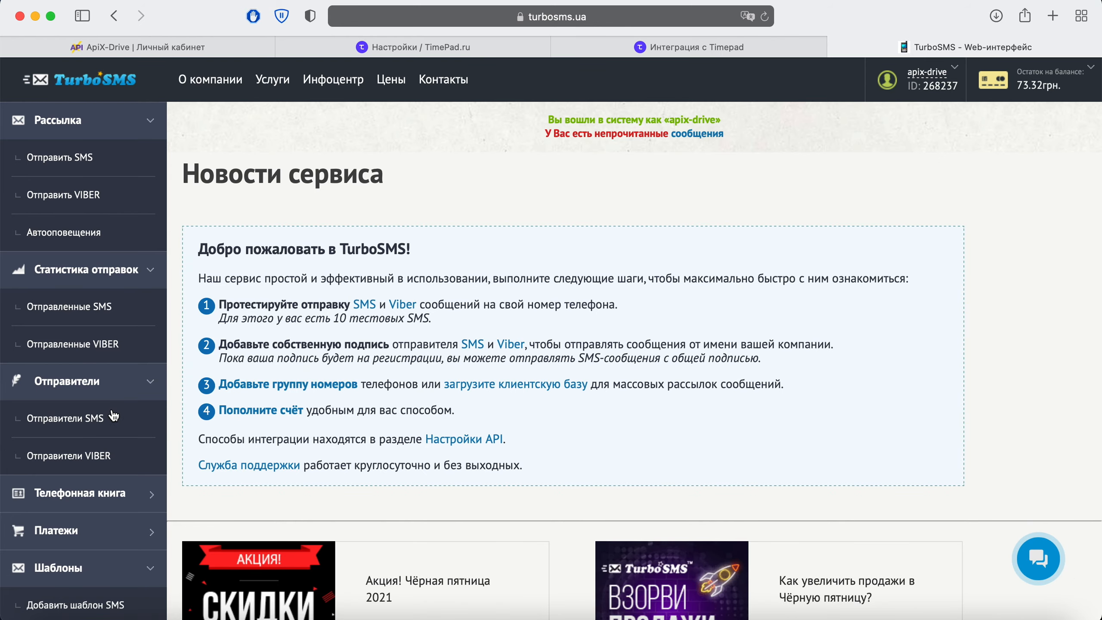
Copy the SOAP server login from TurboSMS's Настройки API page and return to ApiX-Drive.
scroll(114, 416, down, 5)
scroll(114, 416, down, 2)
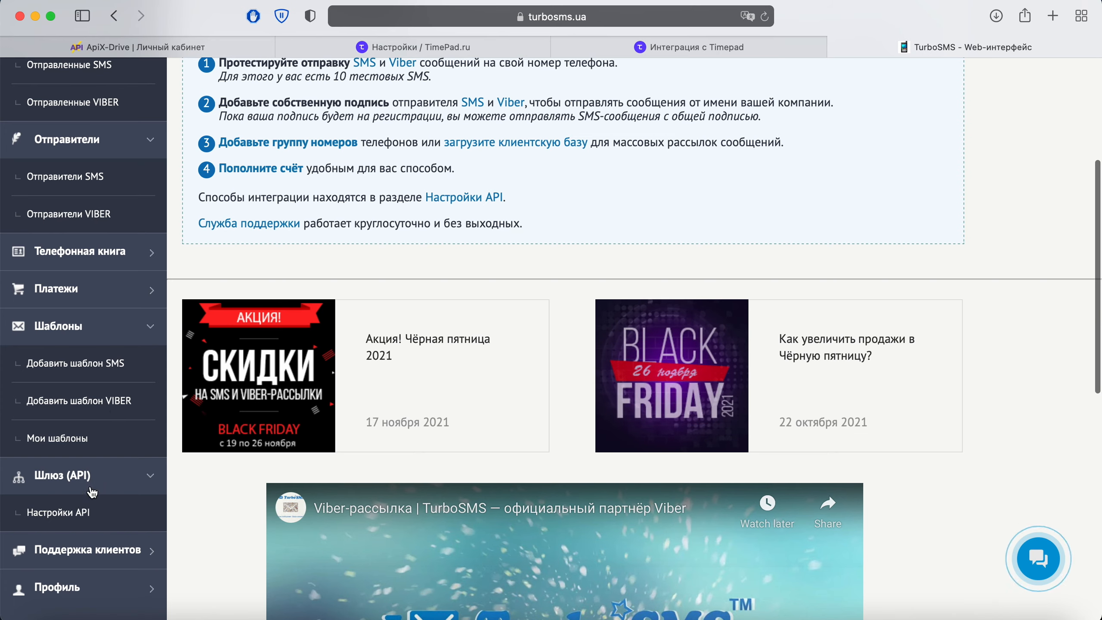
click(79, 513)
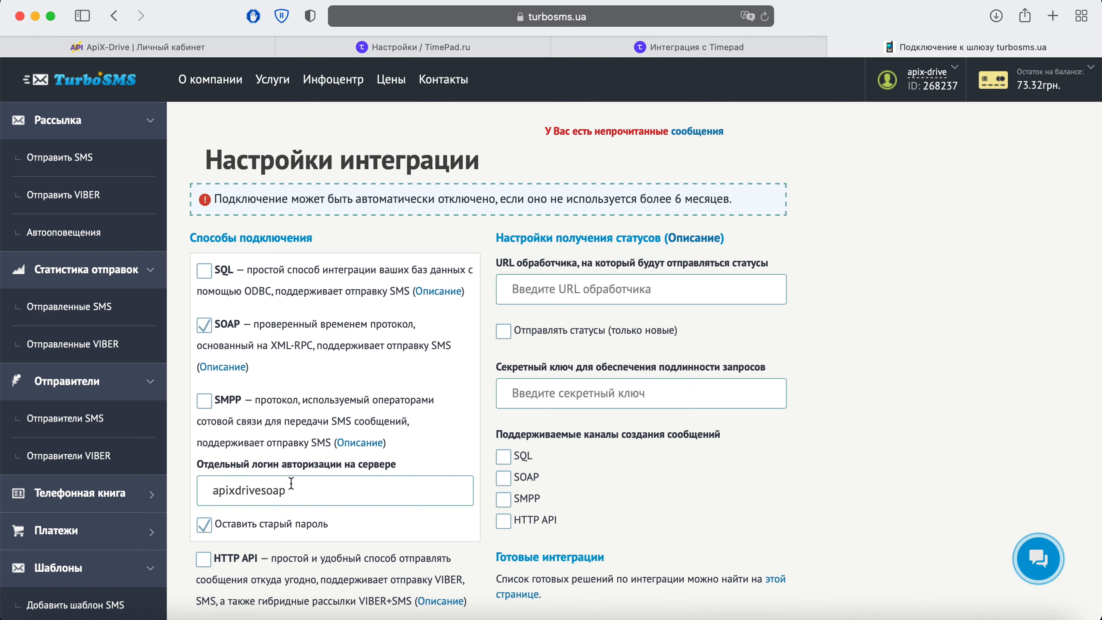
drag(287, 490, 204, 495)
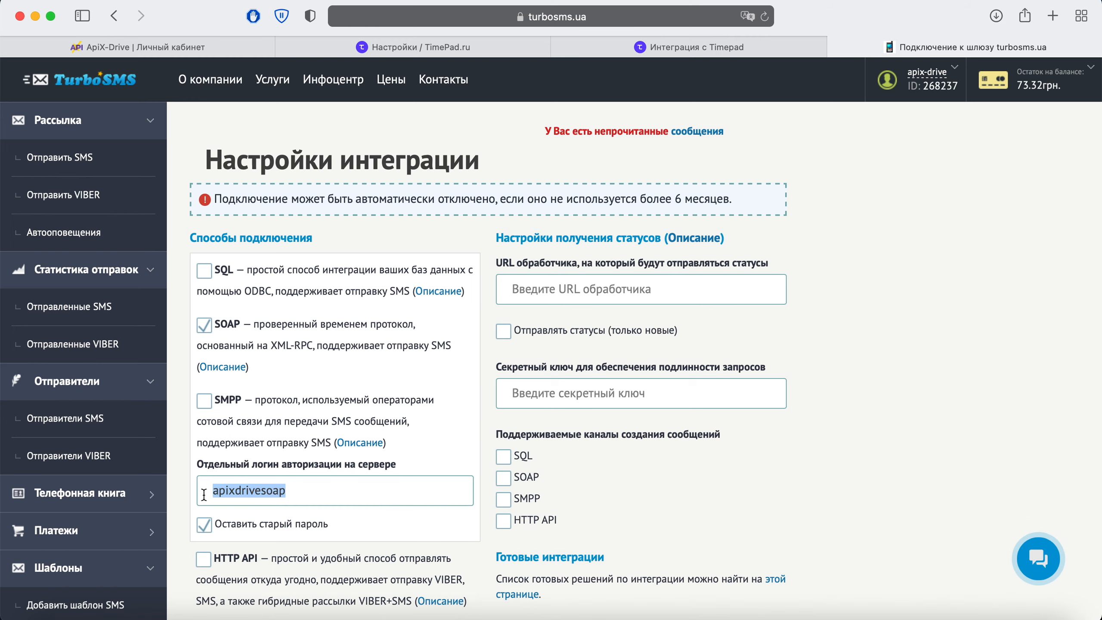
right_click(224, 491)
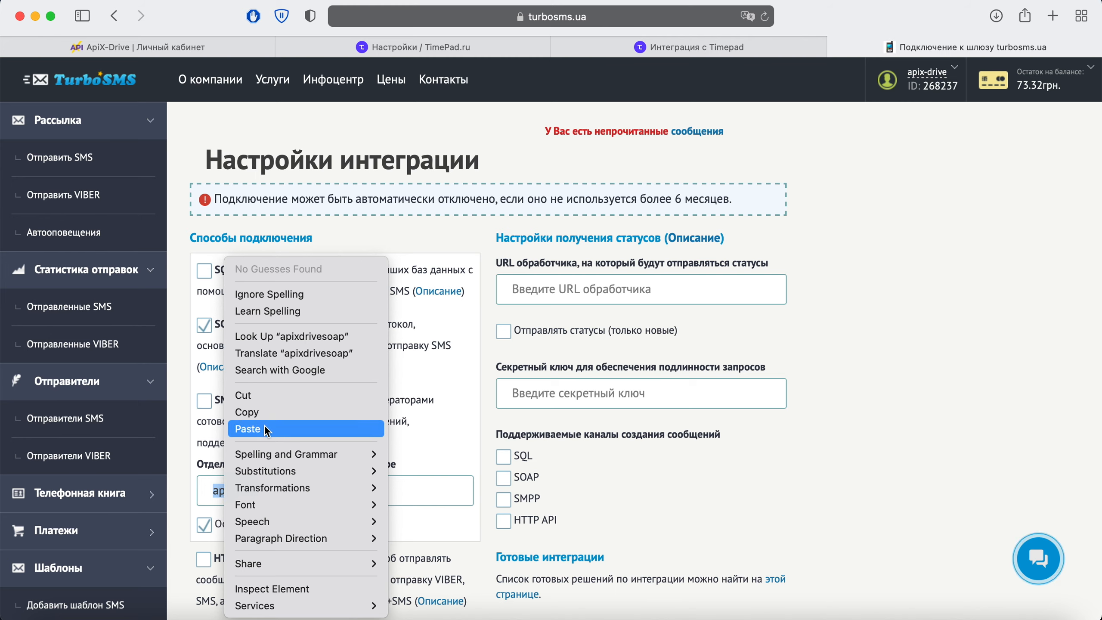
click(271, 408)
click(191, 43)
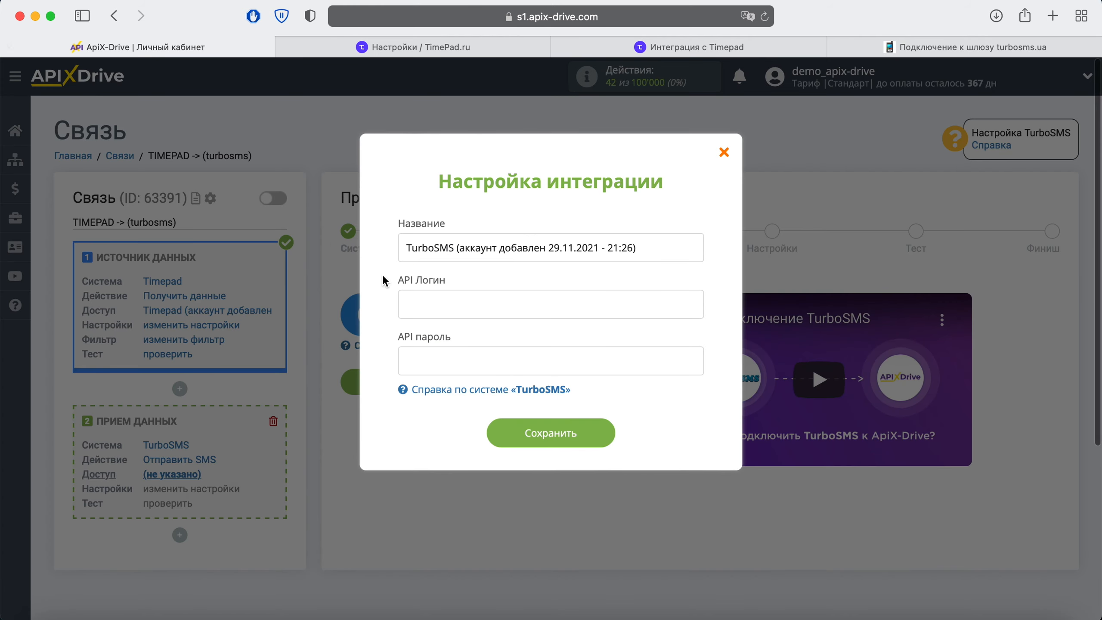
Paste the SOAP login into the API Логин field, then return to TurboSMS settings.
right_click(435, 297)
click(465, 342)
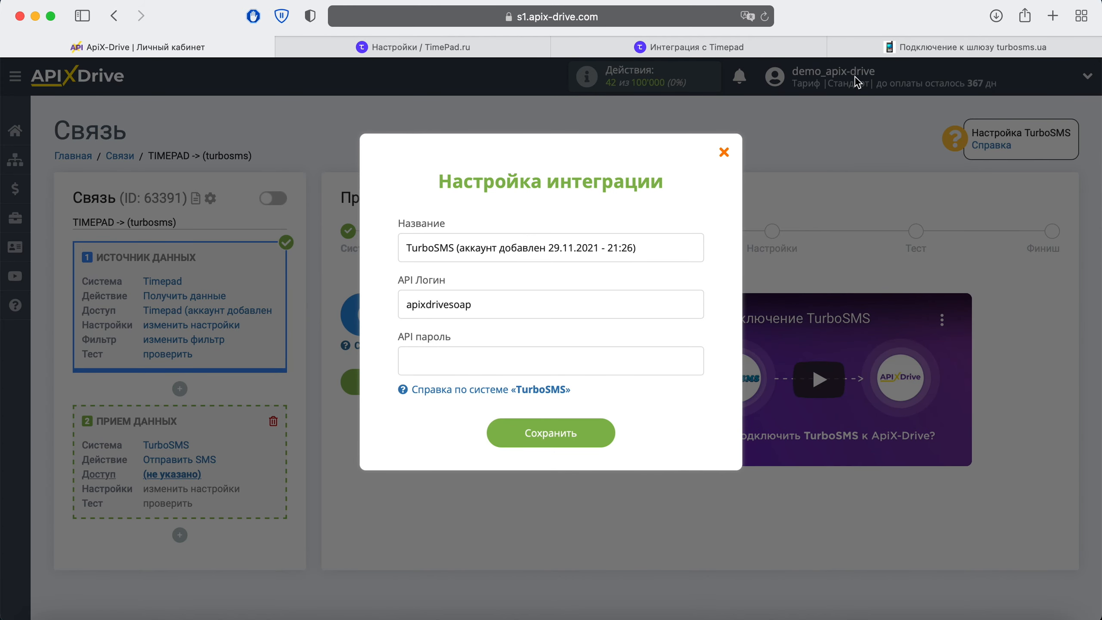
click(954, 47)
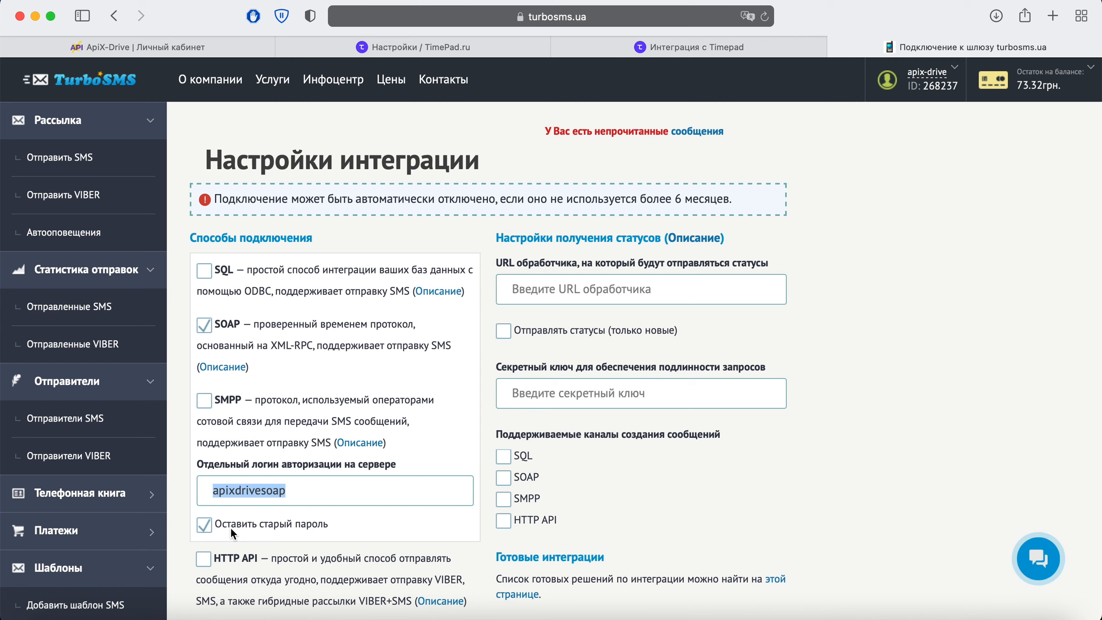
Replace the SOAP server password with a new one, entered twice.
click(207, 526)
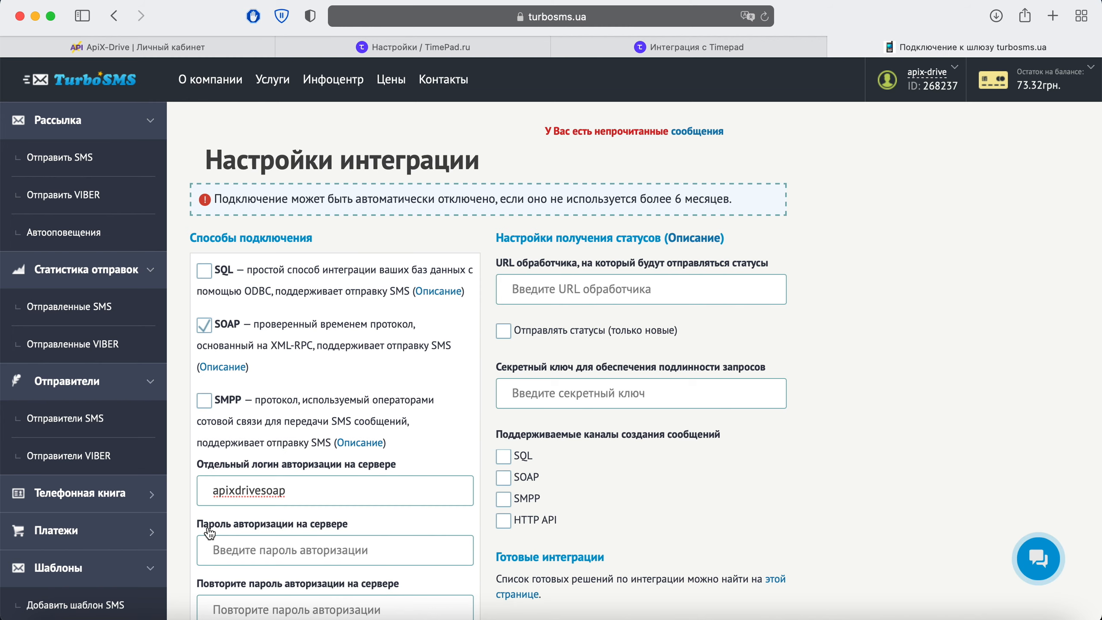
scroll(209, 533, down, 1)
click(210, 532)
text(******)
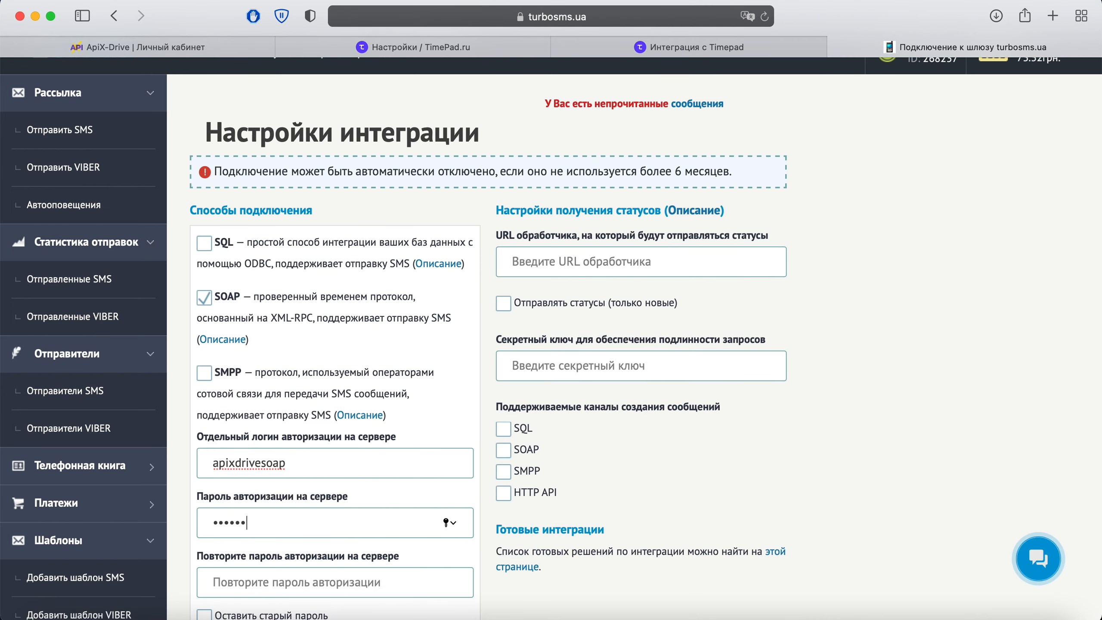
text(******)
click(226, 583)
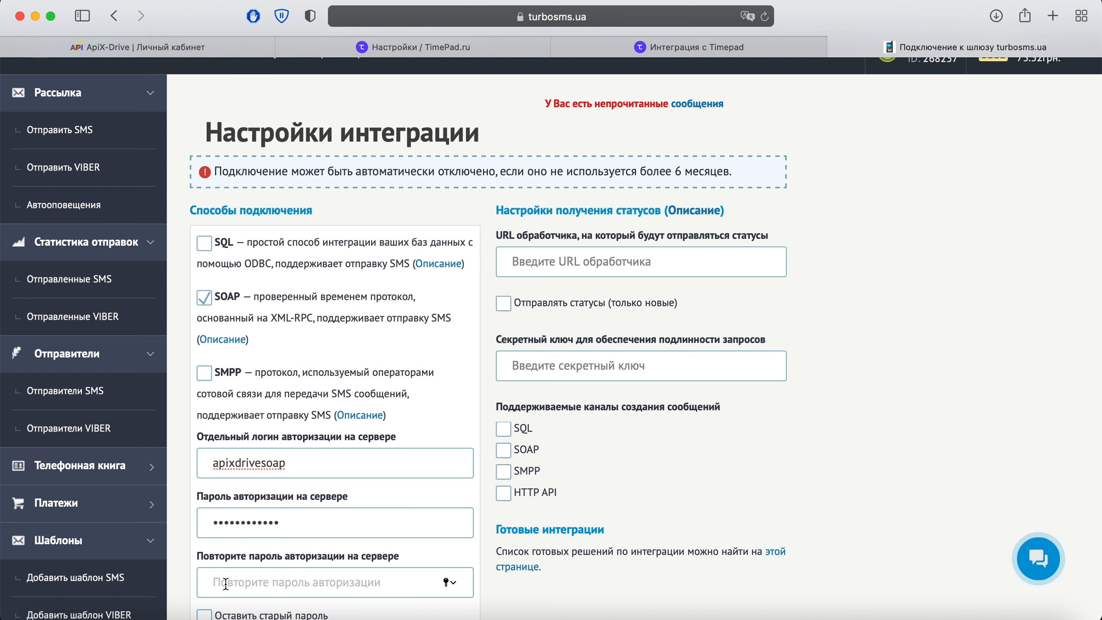
text(************)
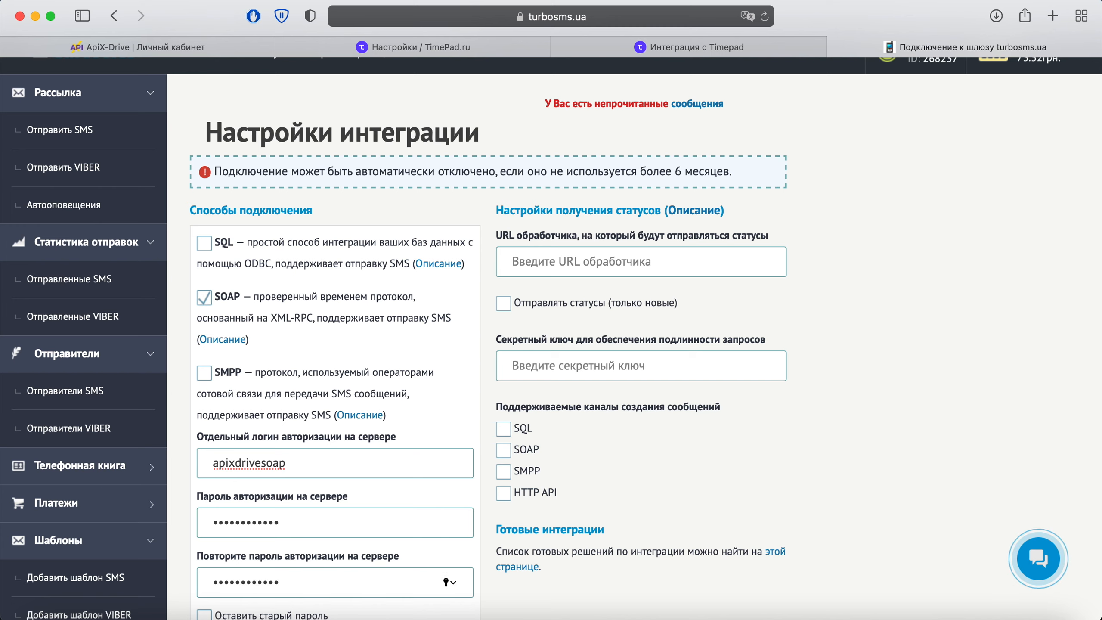
Confirm with the current account password, save the integration settings, and return to ApiX-Drive.
scroll(550, 339, down, 5)
scroll(551, 339, down, 2)
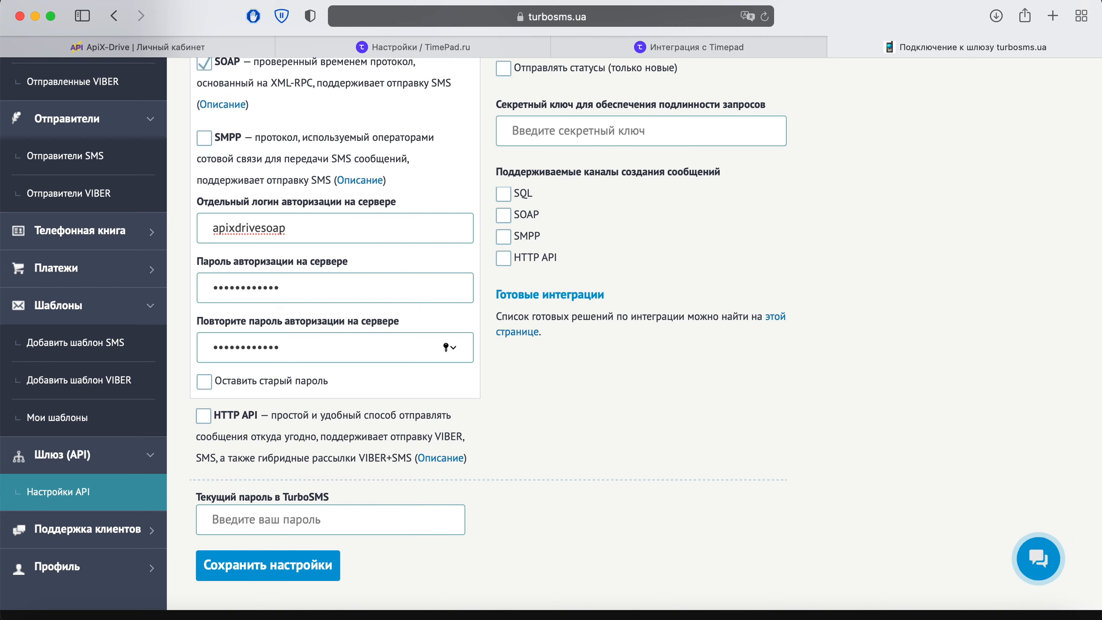
click(221, 519)
text(••••••)
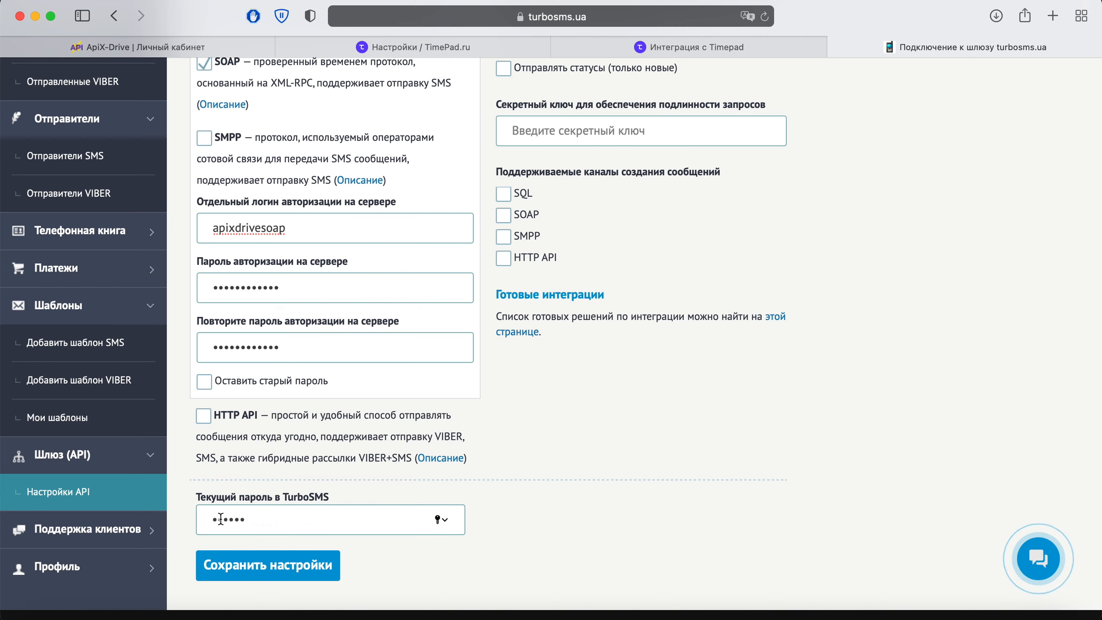
click(286, 555)
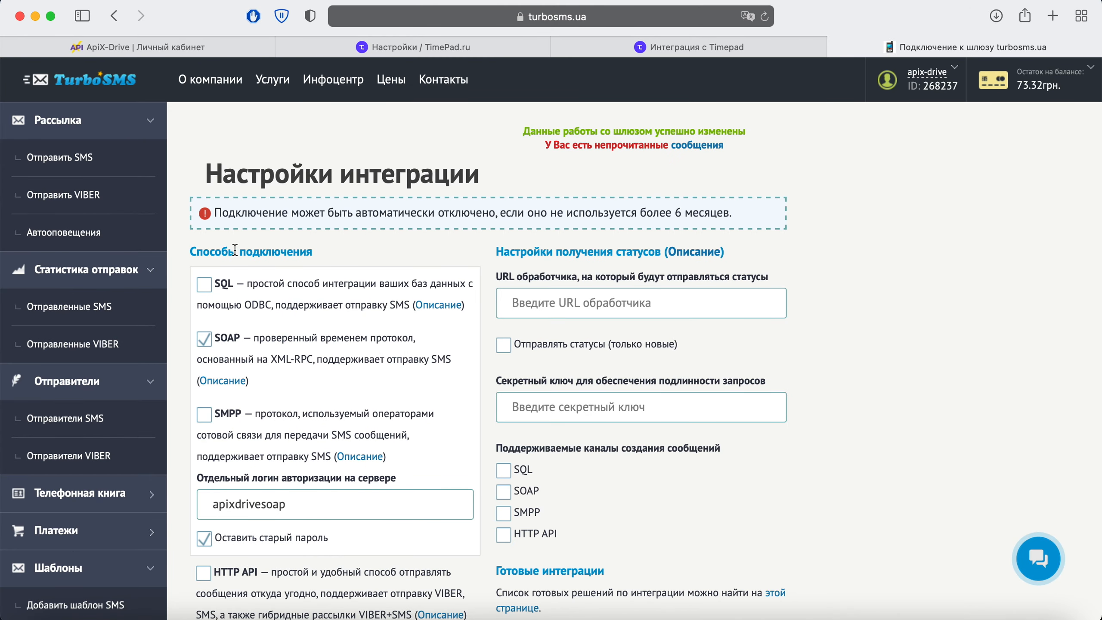
click(205, 48)
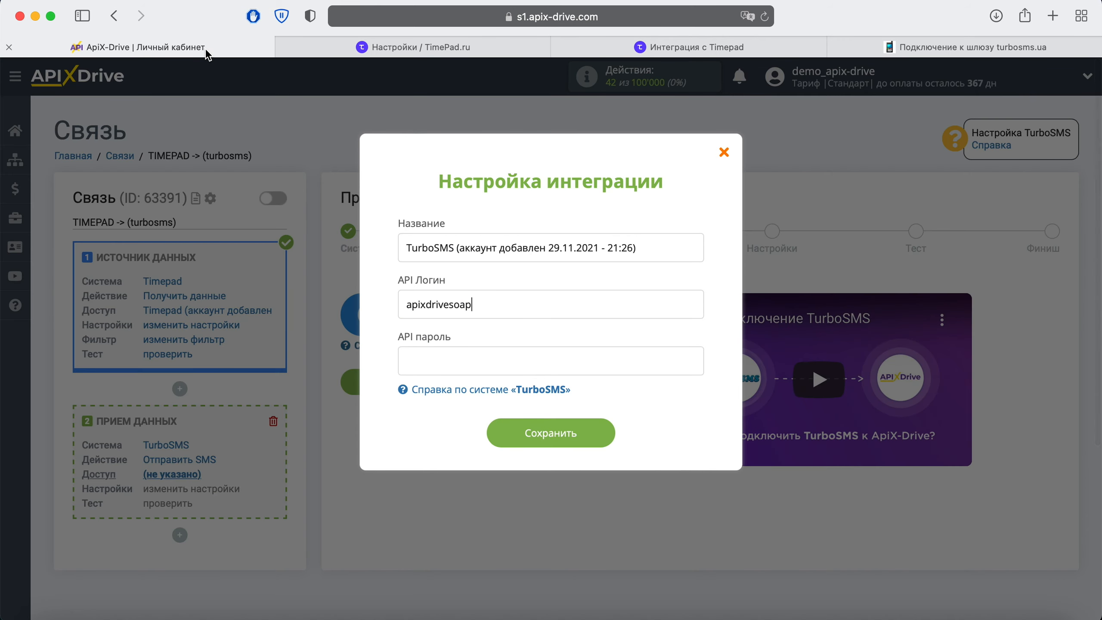
Save the TurboSMS account connection using its API password.
click(433, 367)
text(••••••••••••)
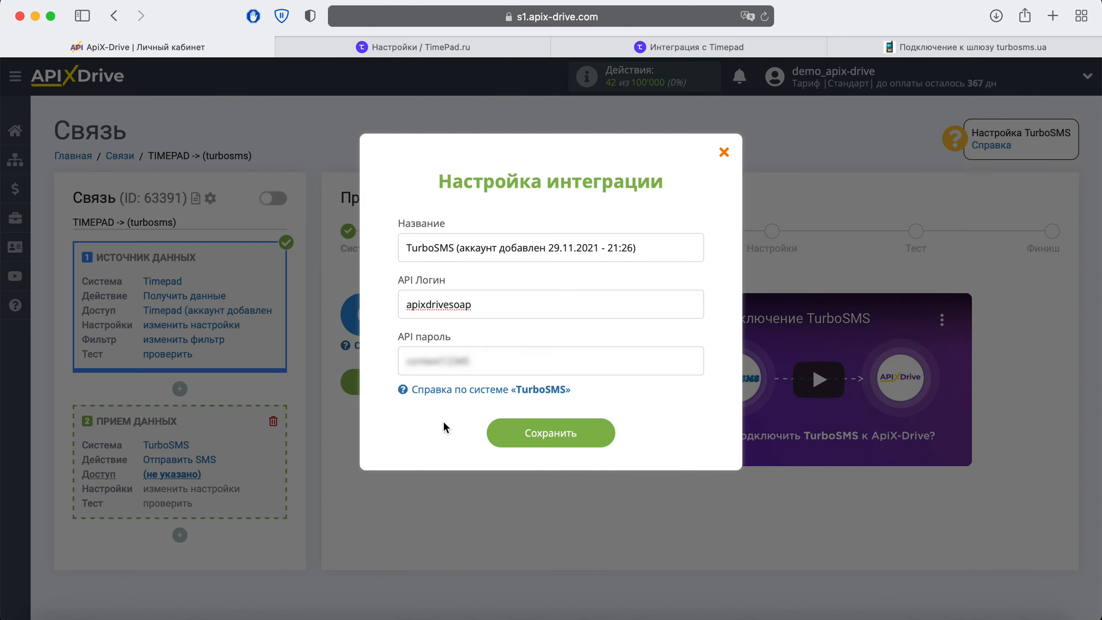
click(519, 440)
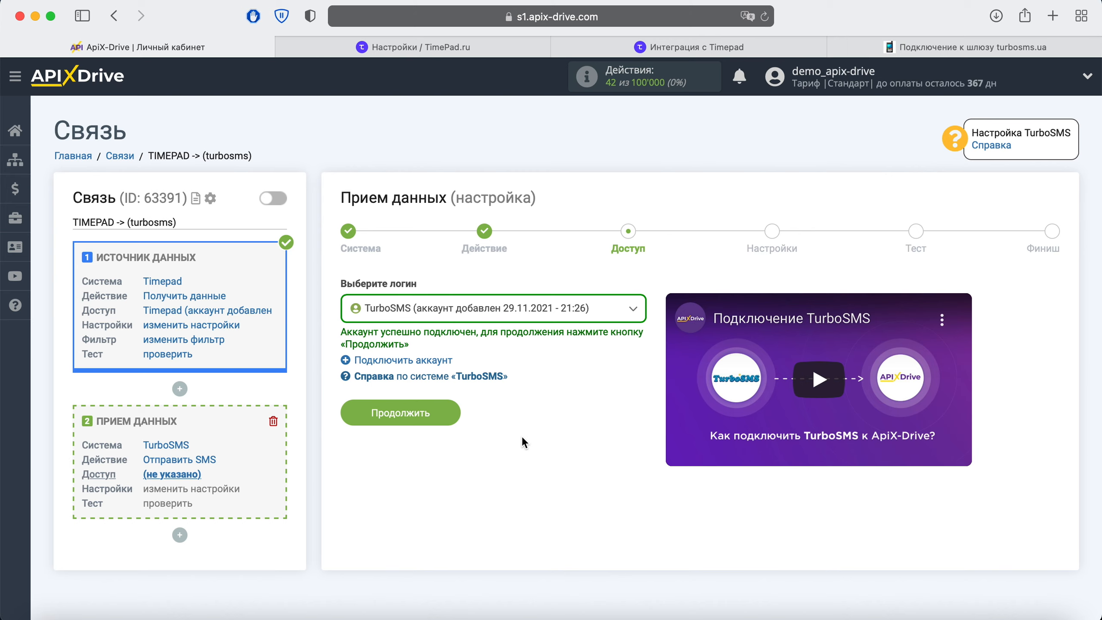
Select the connected TurboSMS login and continue to the SMS settings step.
click(530, 316)
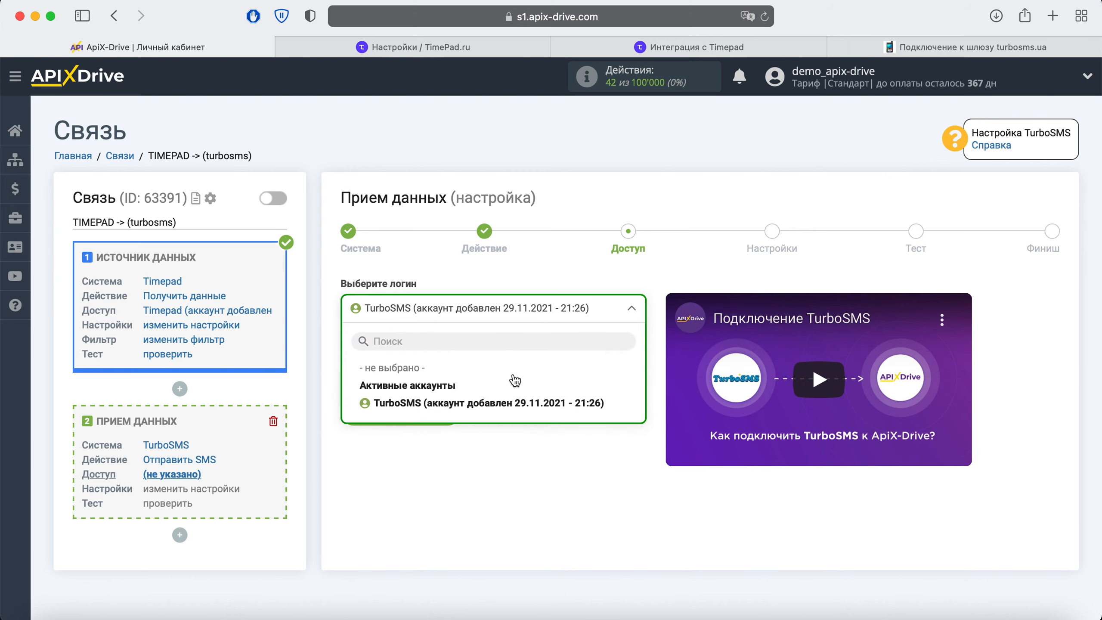
click(507, 402)
click(449, 410)
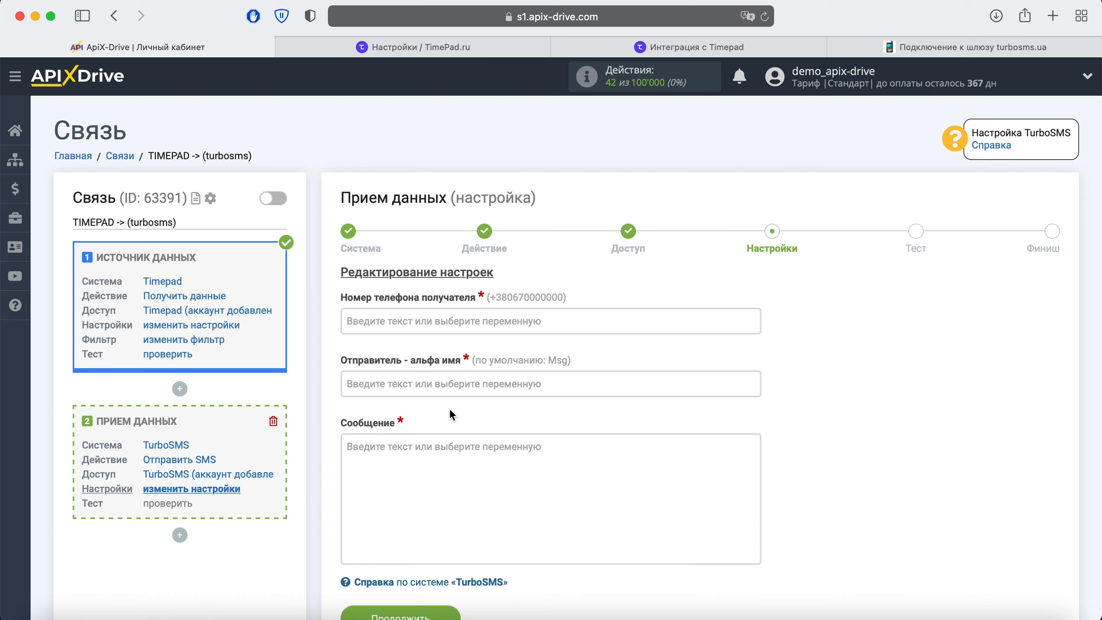
Set the recipient phone to the Timepad answers_3_value variable, then switch to the turbosms.ua tab.
click(412, 323)
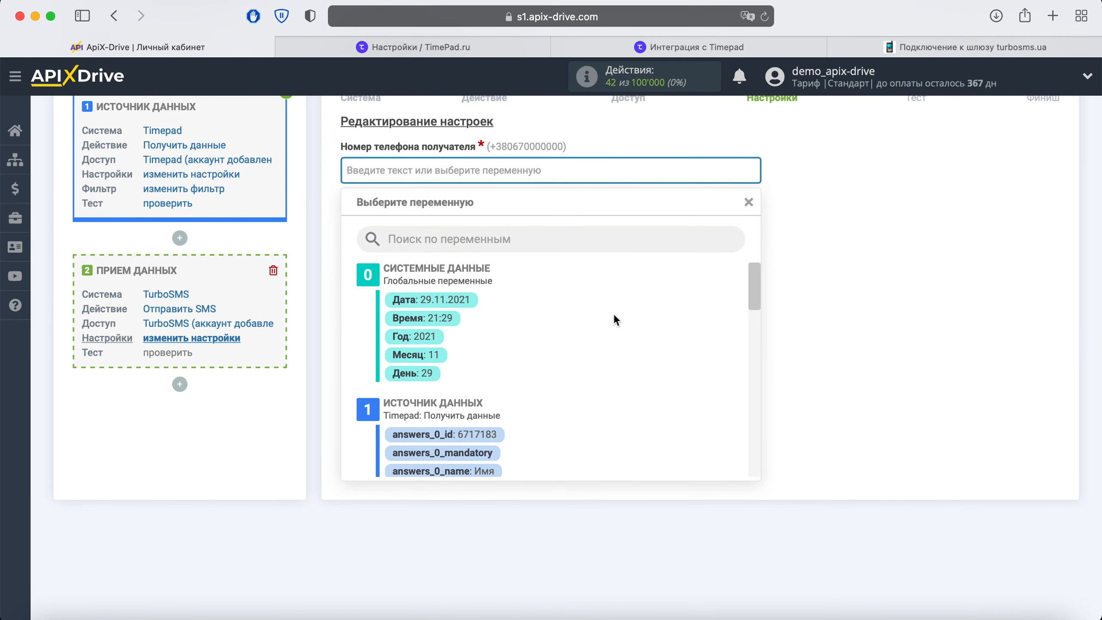
scroll(640, 310, down, 3)
scroll(641, 309, down, 6)
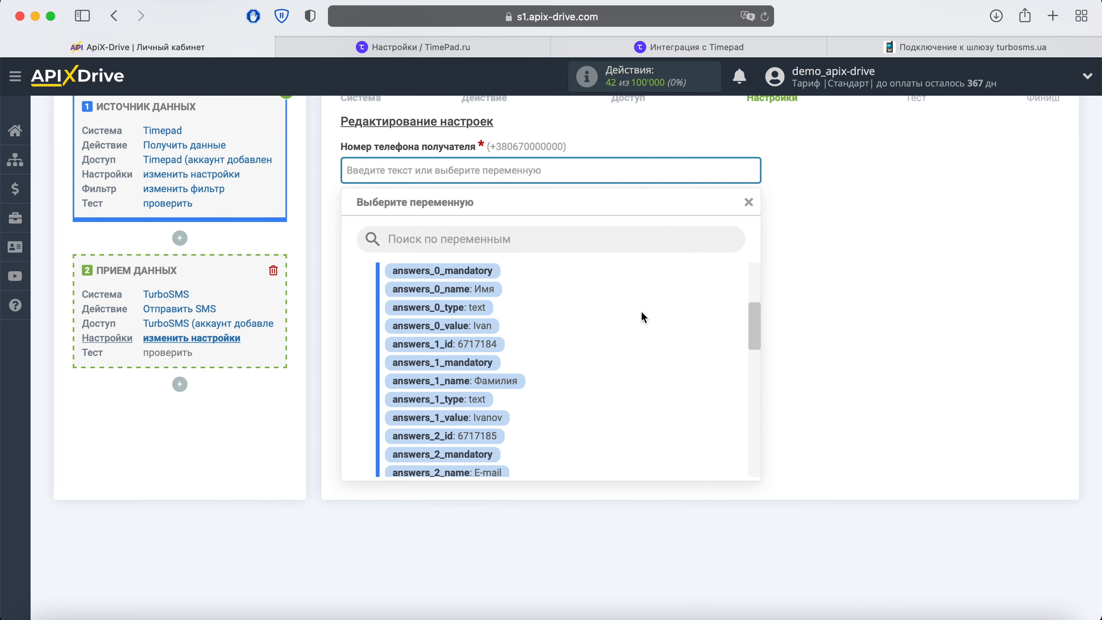
click(546, 442)
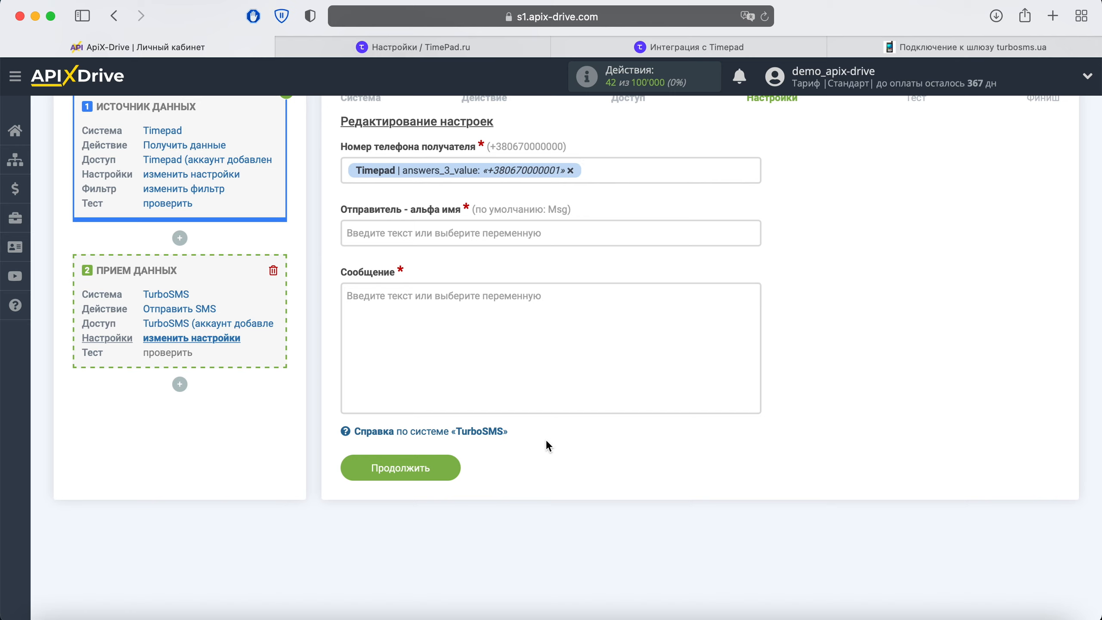
click(883, 41)
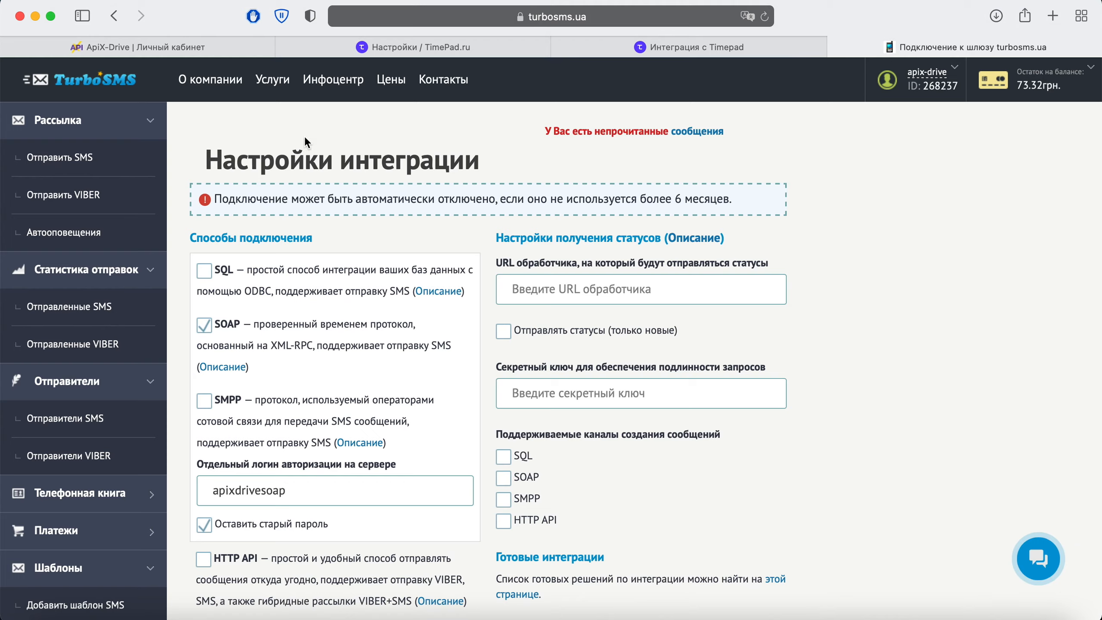
Check the available sender names, such as Dostavka24, on TurboSMS's Отправить SMS page, then return to ApiX-Drive.
click(95, 168)
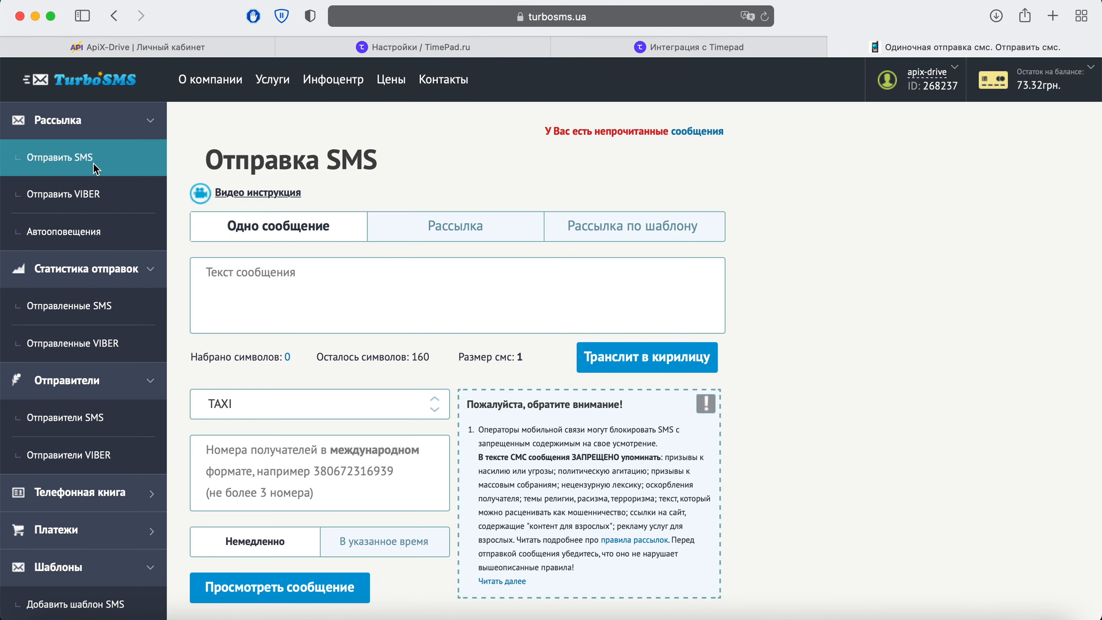
click(433, 404)
scroll(350, 267, down, 1)
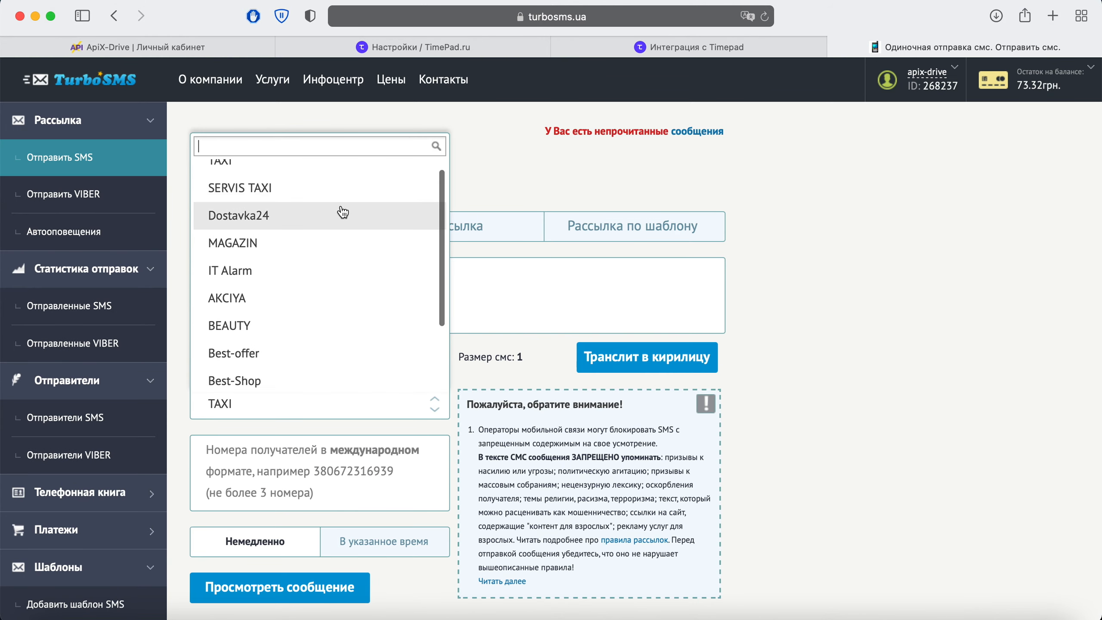
click(208, 47)
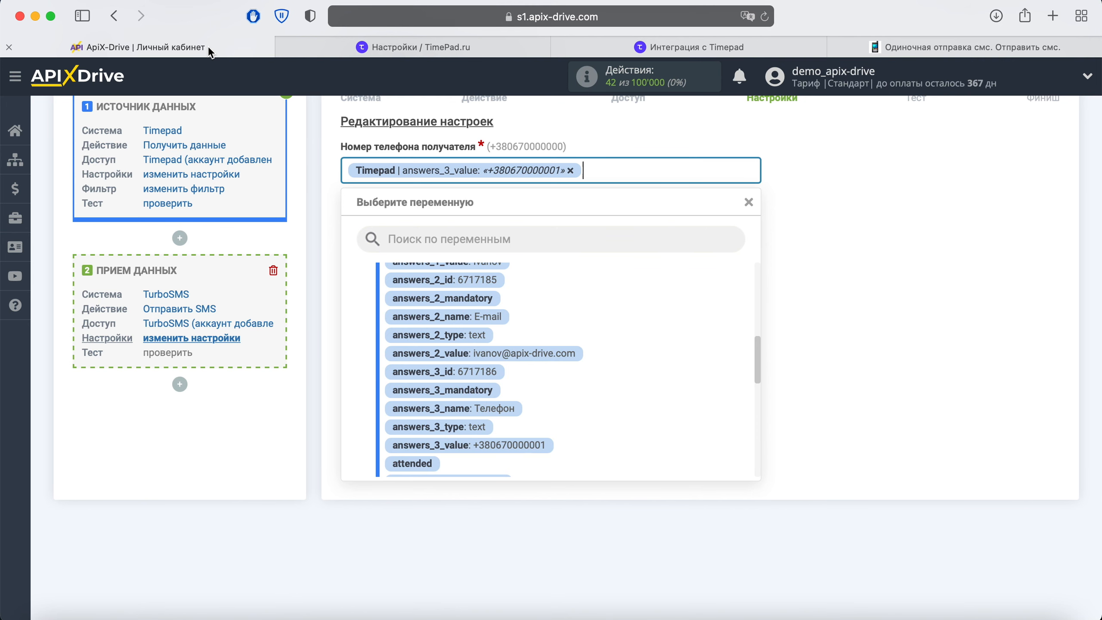
Enter Dostavka24 as the SMS sender name.
click(325, 174)
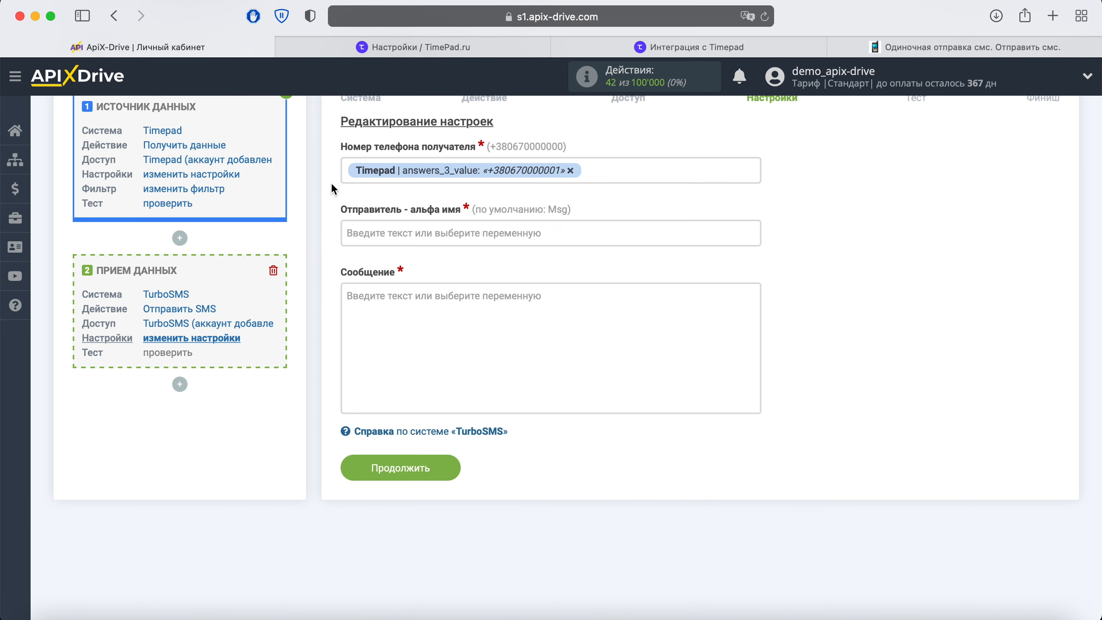
click(369, 234)
text(Dostavka24)
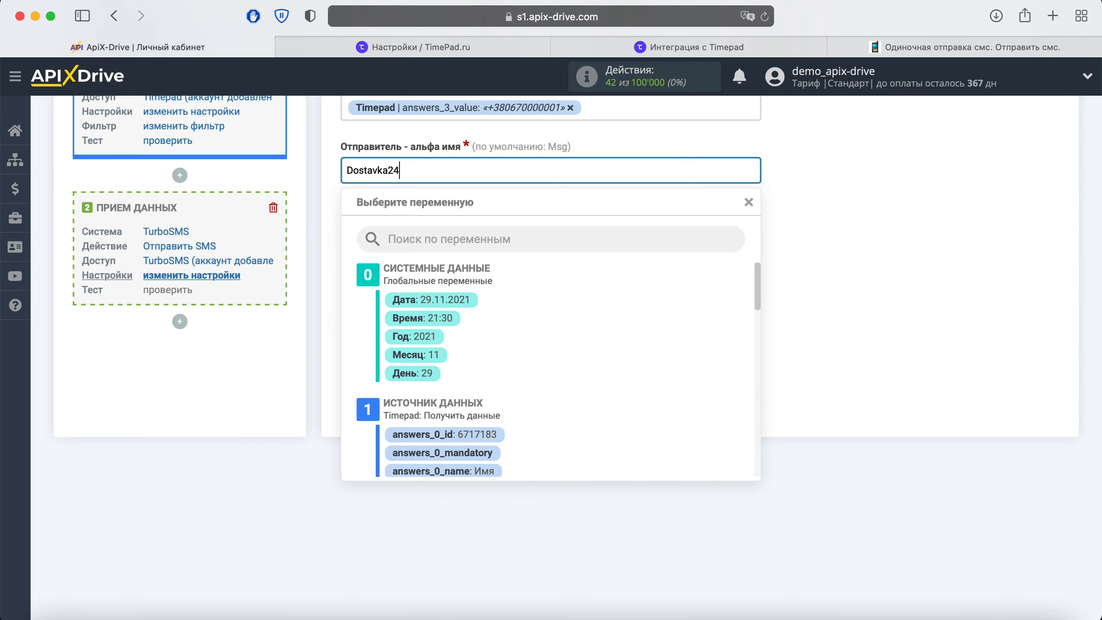
click(799, 268)
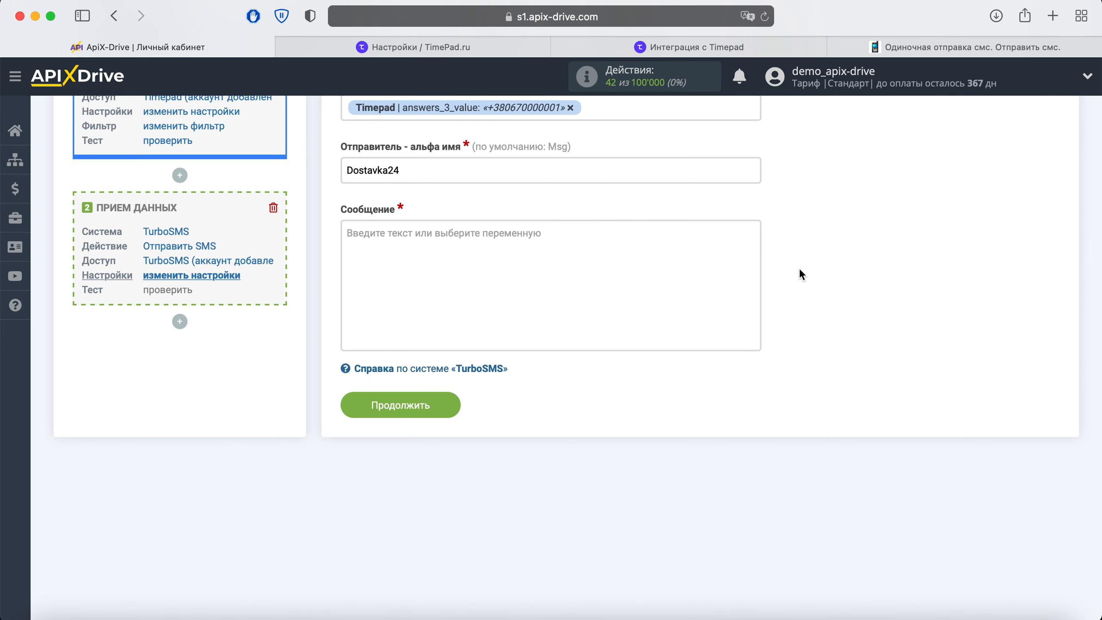
Write the message 'Здравствуйте, [answers_0_value]!' with a second line 'Ваша завка принята. Спасибо', then continue to testing.
click(561, 239)
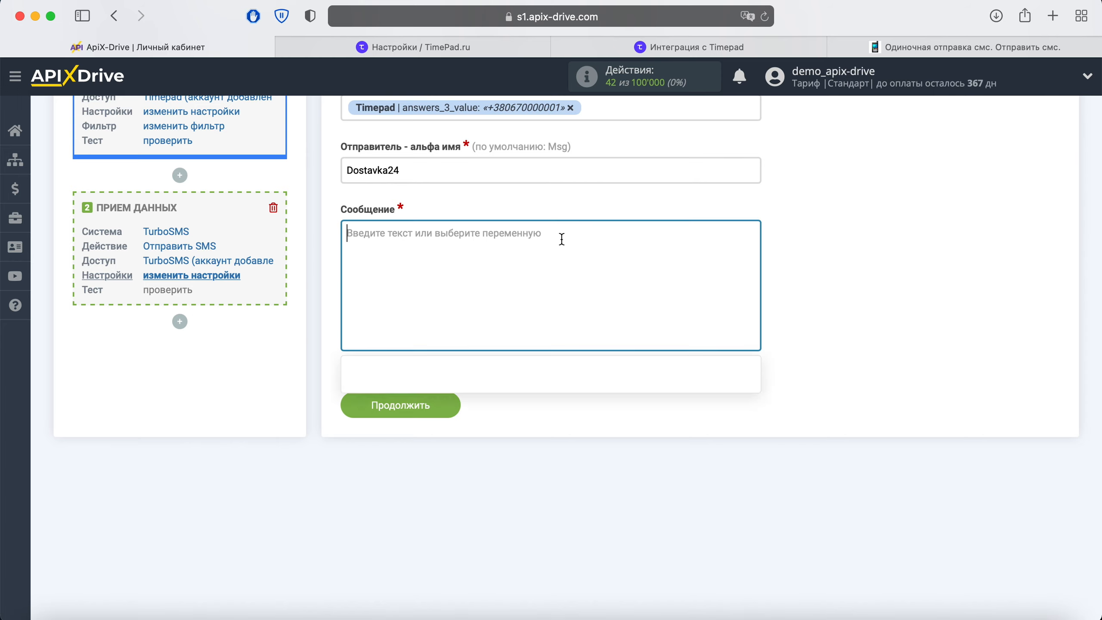
scroll(561, 239, down, 3)
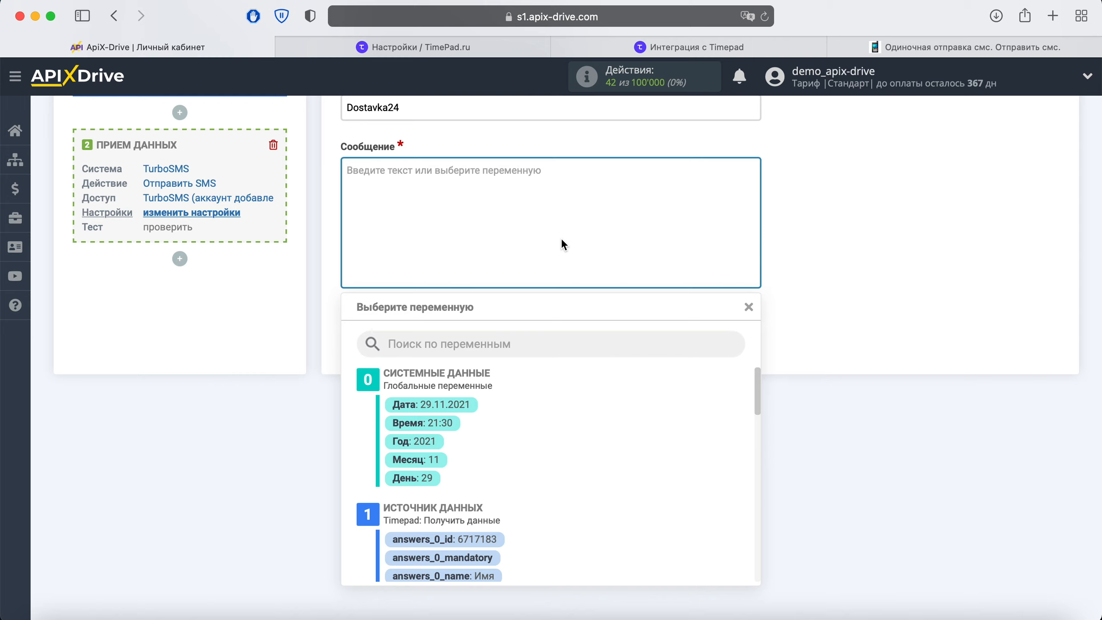
text(Здравствуйте,)
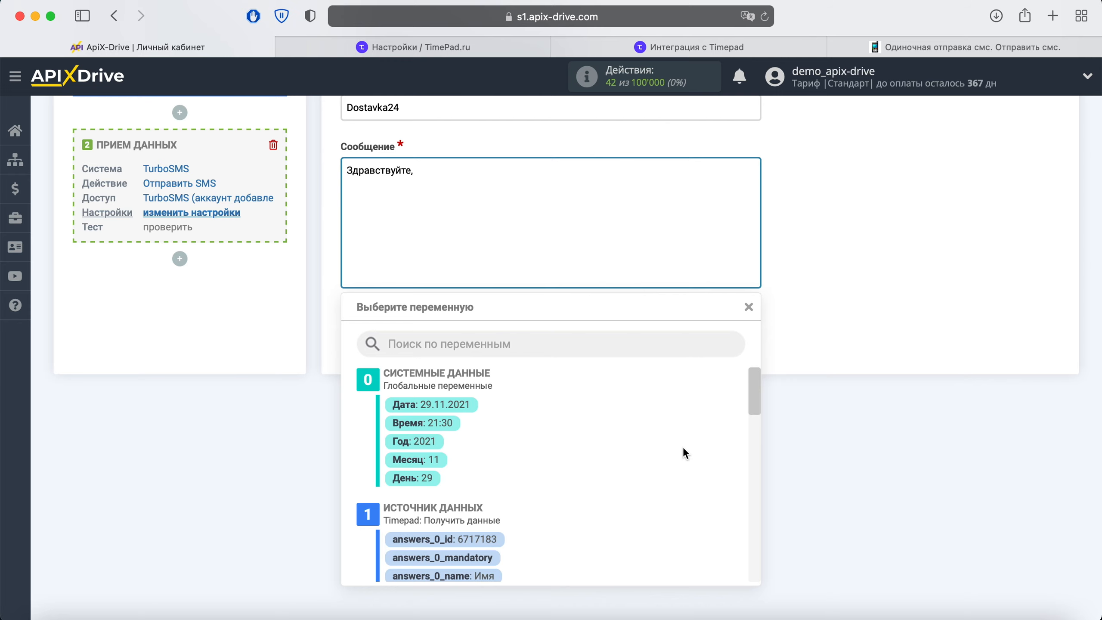
scroll(684, 453, down, 5)
click(486, 391)
text(!)
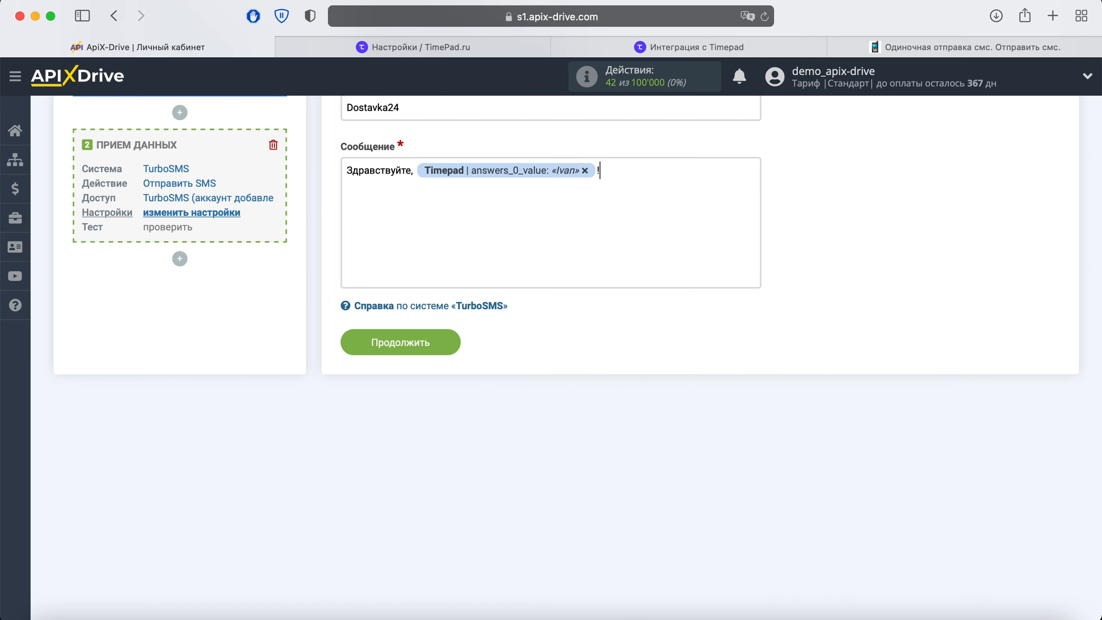
key(Return)
text(Ваша завка принята. Спасибо!)
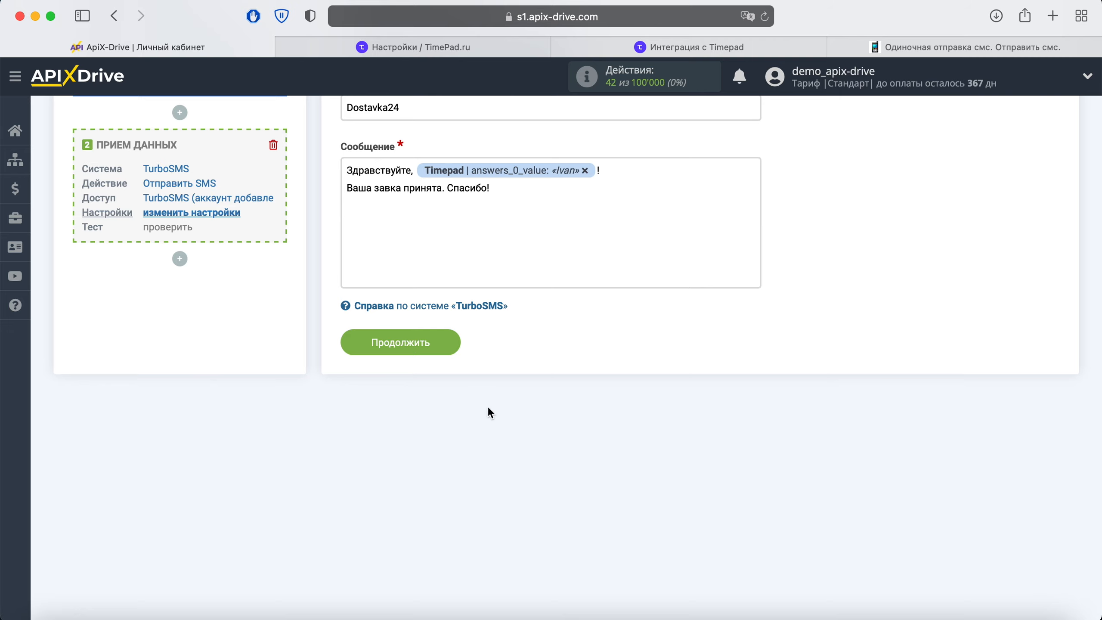
click(447, 351)
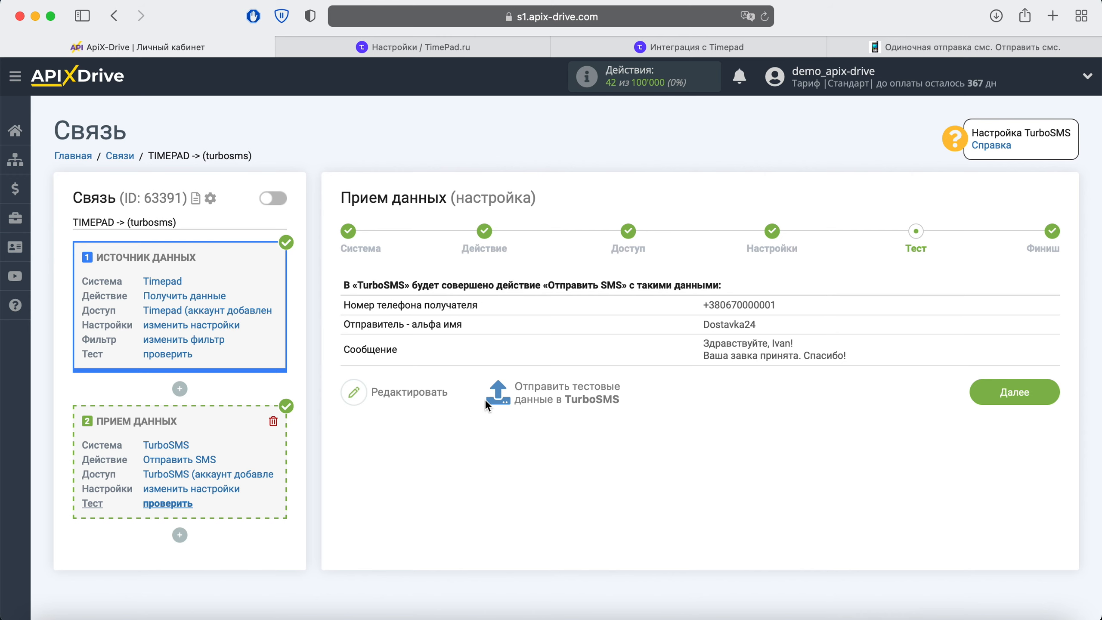
Send the test data to TurboSMS and switch to the turbosms.ua tab.
click(548, 395)
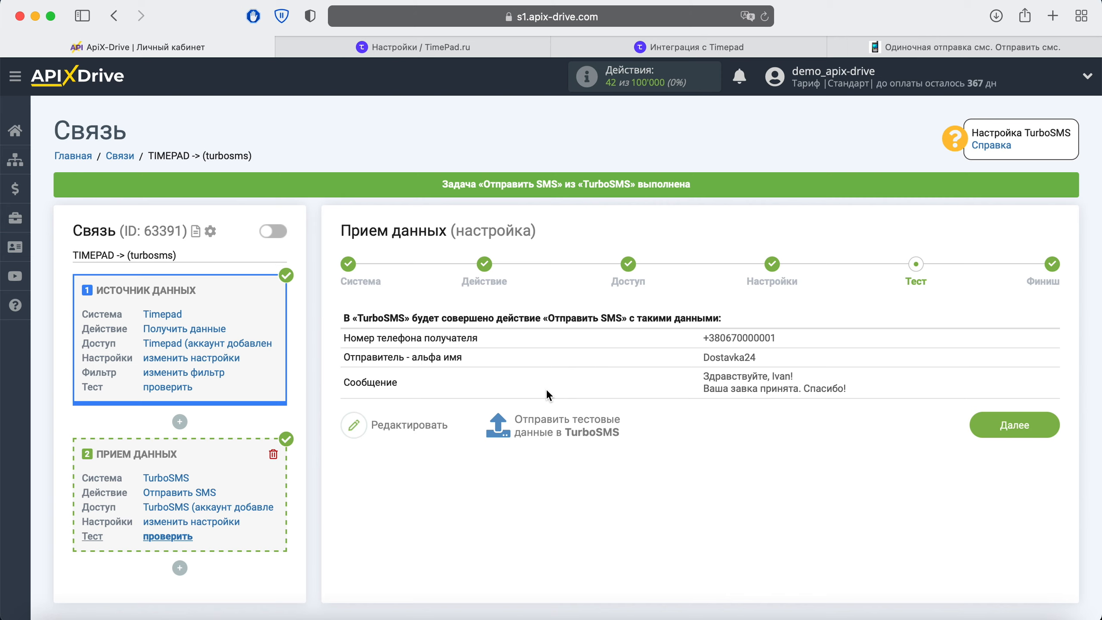
click(877, 46)
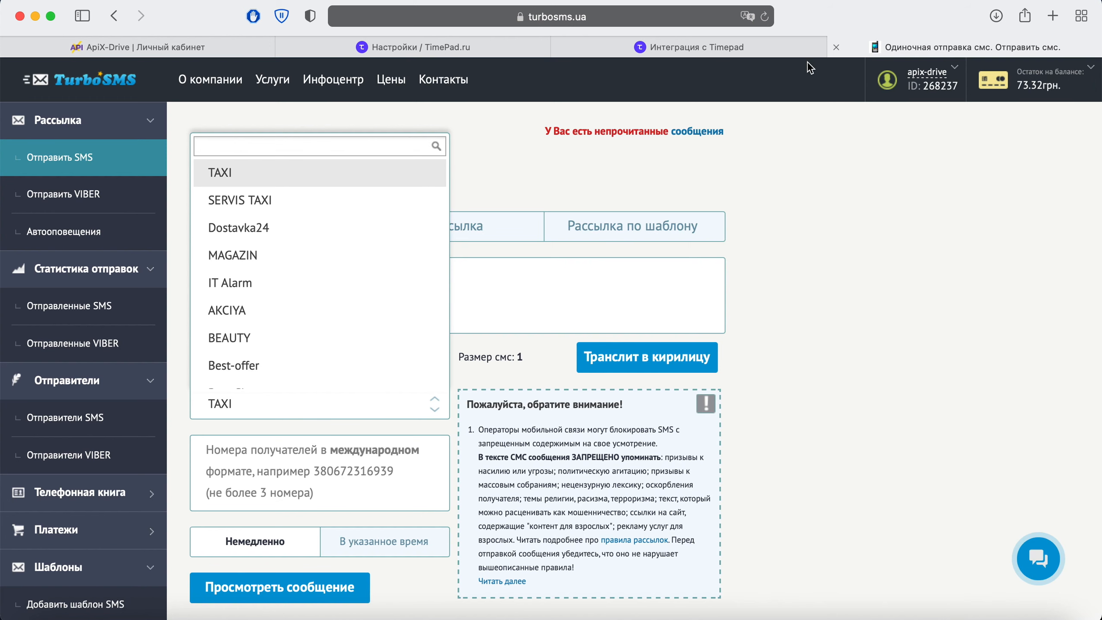
Confirm that the Отправленные SMS report lists the Dostavka24 test message, then return to ApiX-Drive.
click(99, 305)
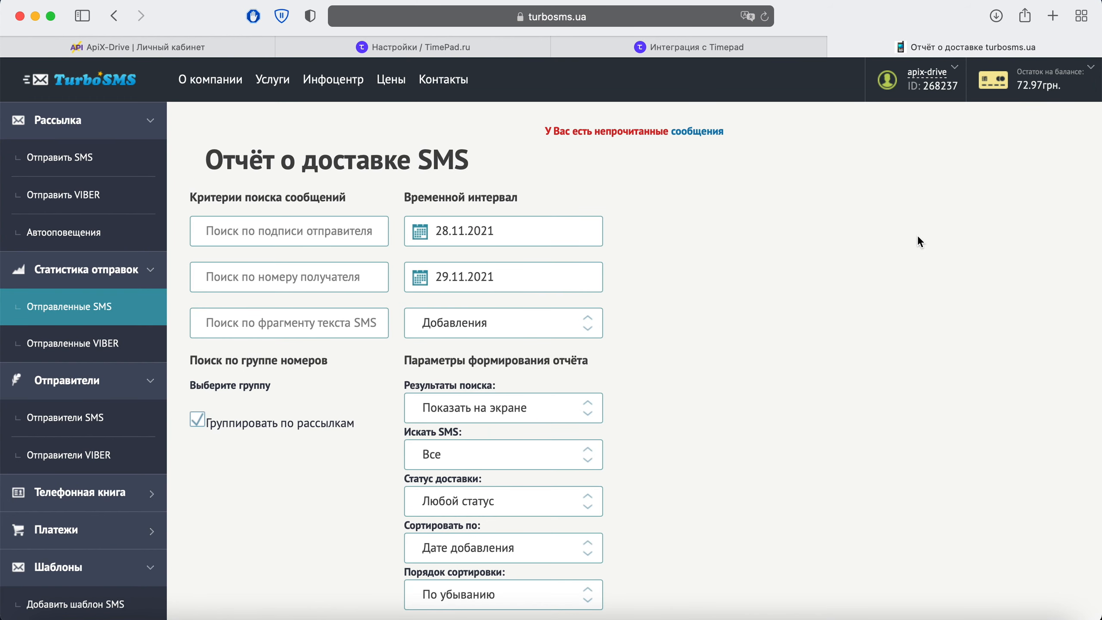
scroll(918, 235, down, 10)
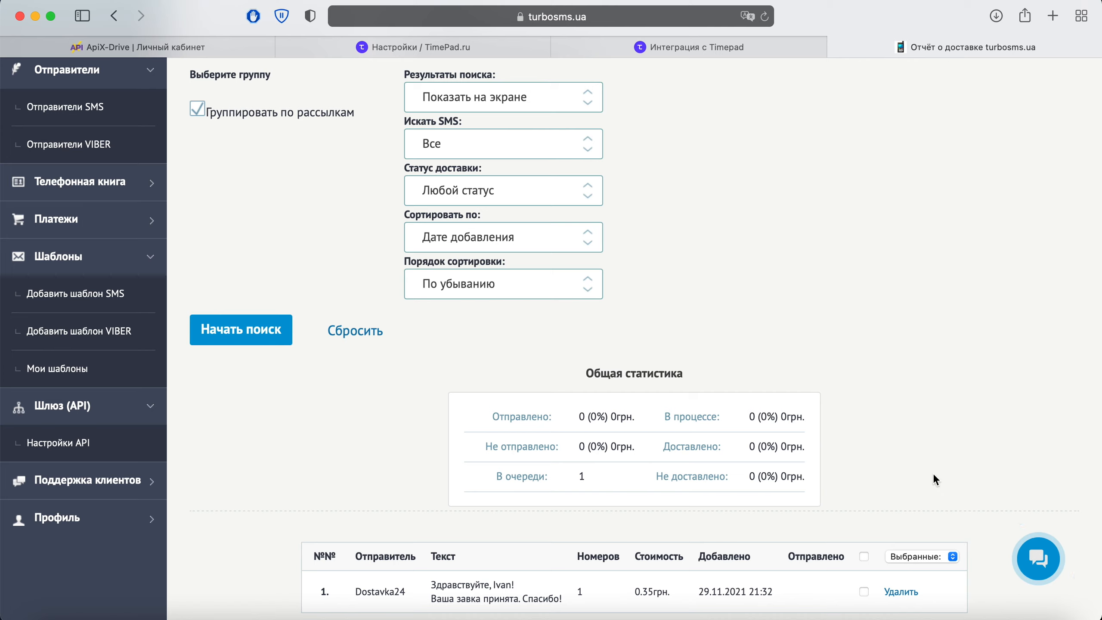
click(143, 47)
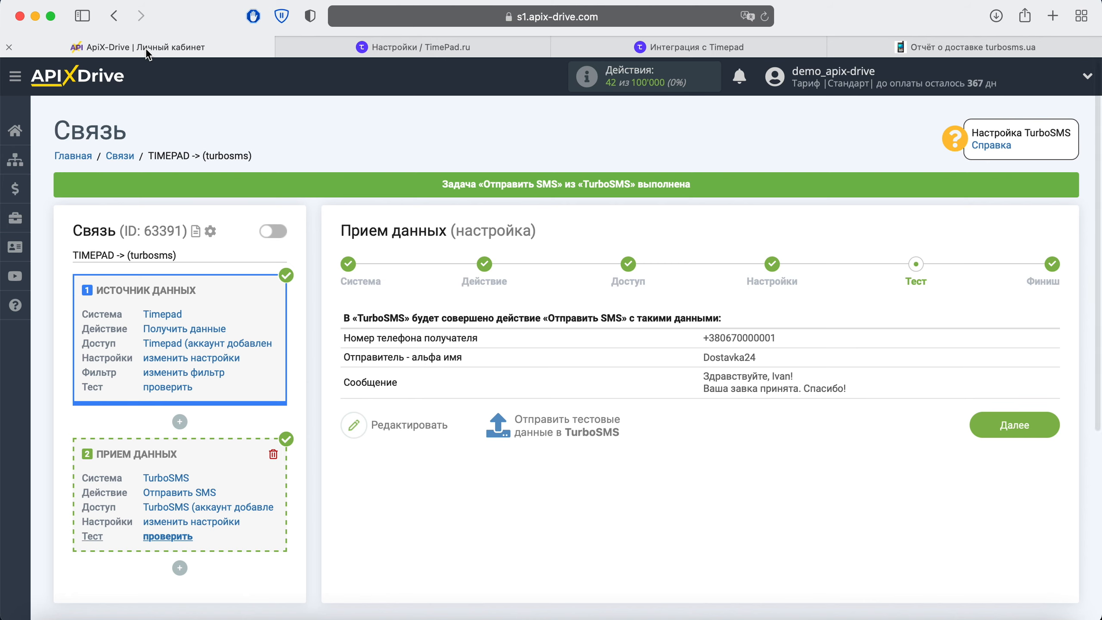
Finish the setup, enable auto-update, and set the connection's update interval to 5 минут.
click(993, 427)
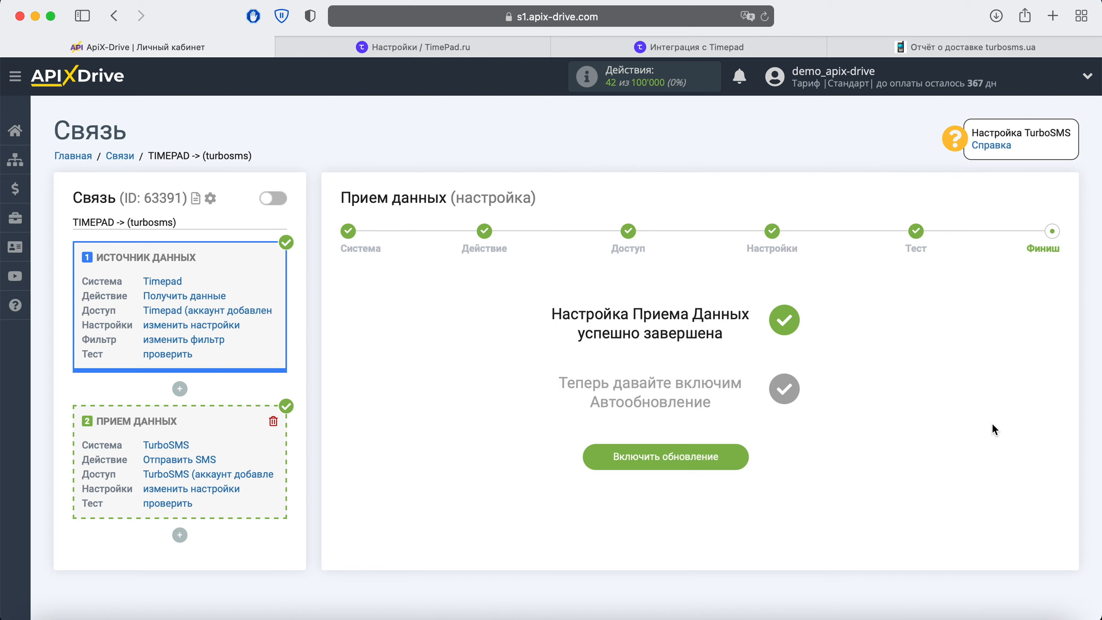
click(729, 452)
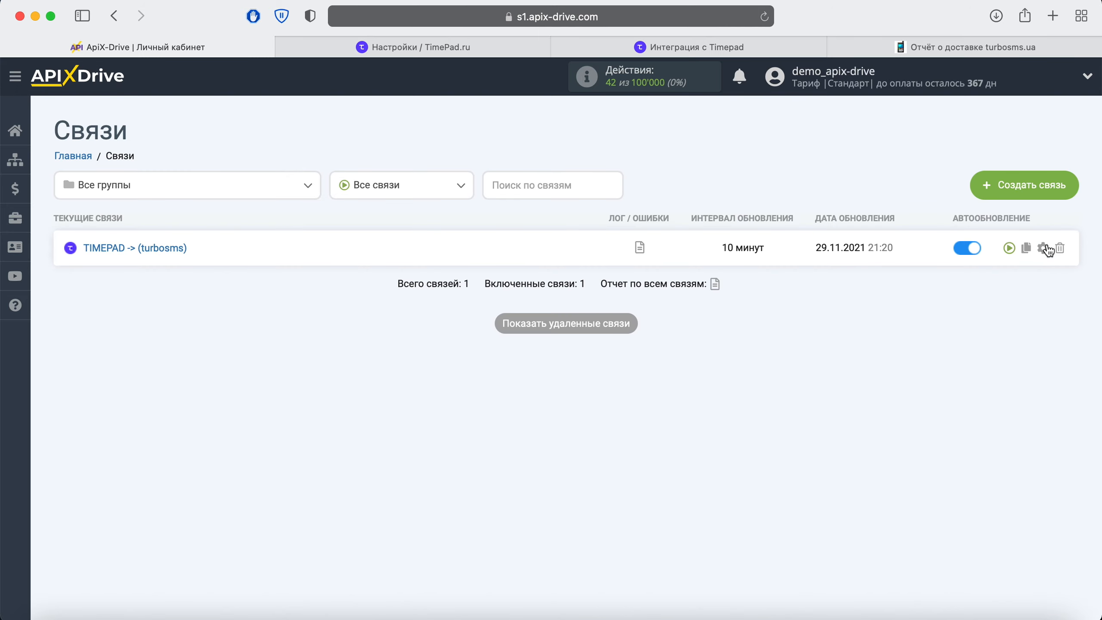
click(1043, 248)
click(623, 354)
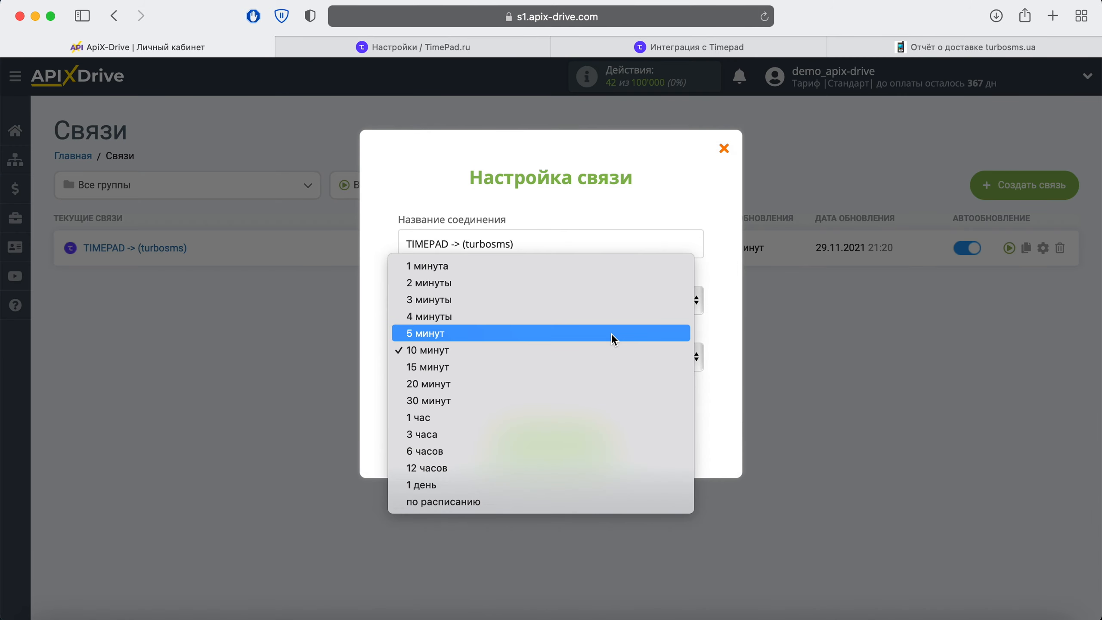
click(611, 333)
click(597, 439)
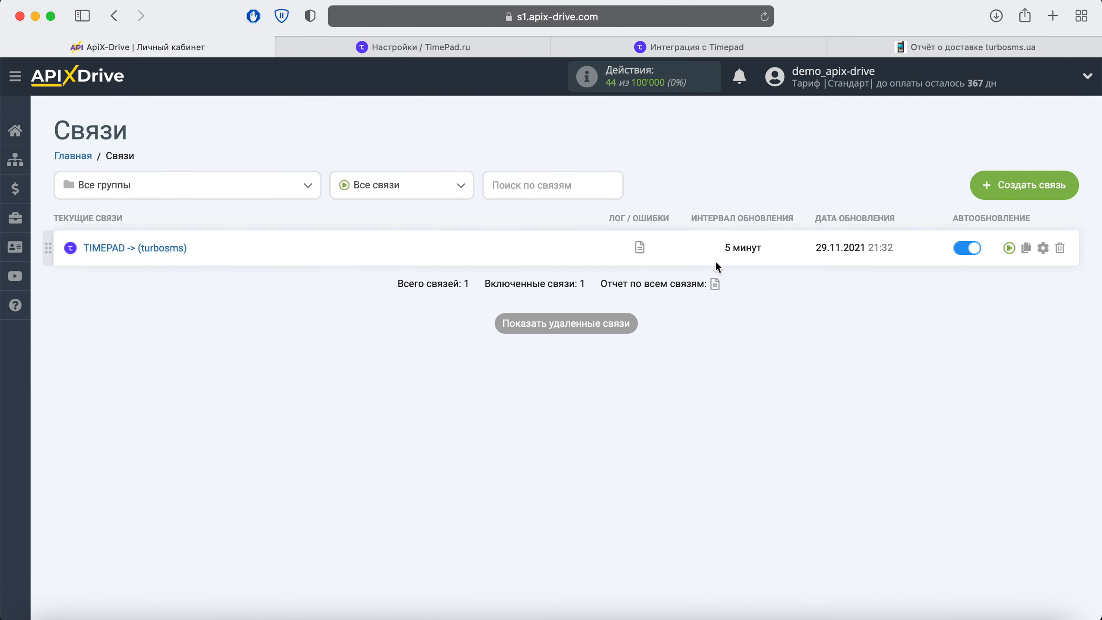